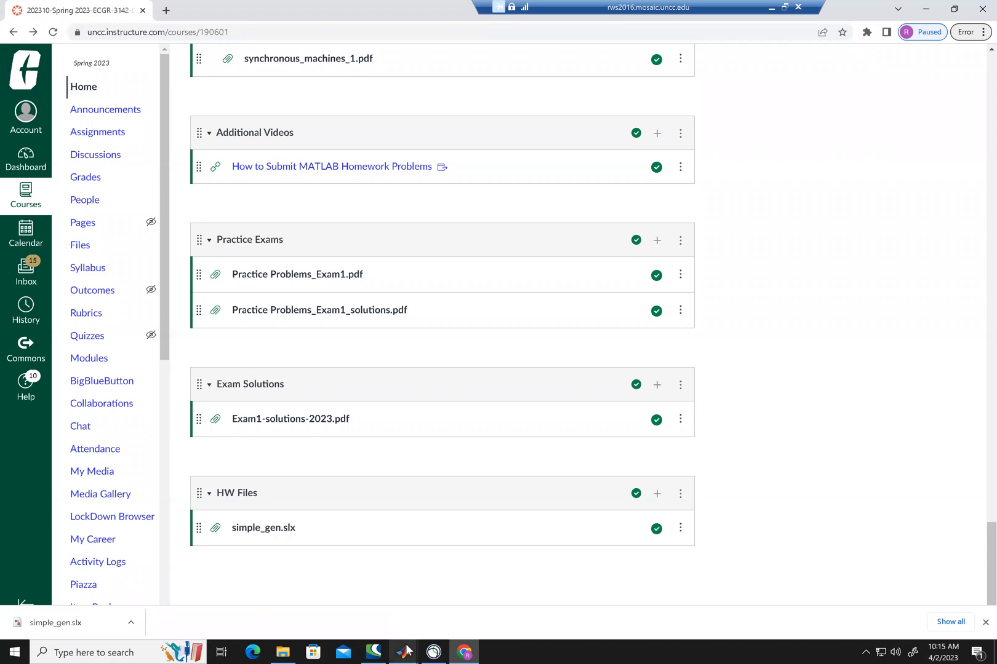
Switch from the browser to the open simple_gen model in Simulink
mouse_move(407, 651)
click(127, 591)
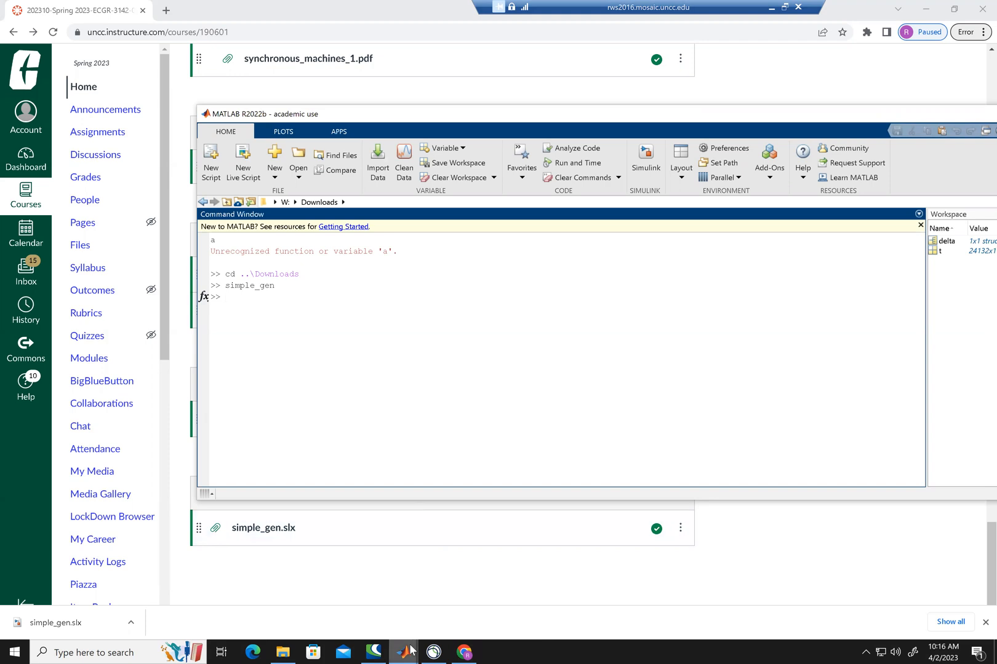
mouse_move(411, 651)
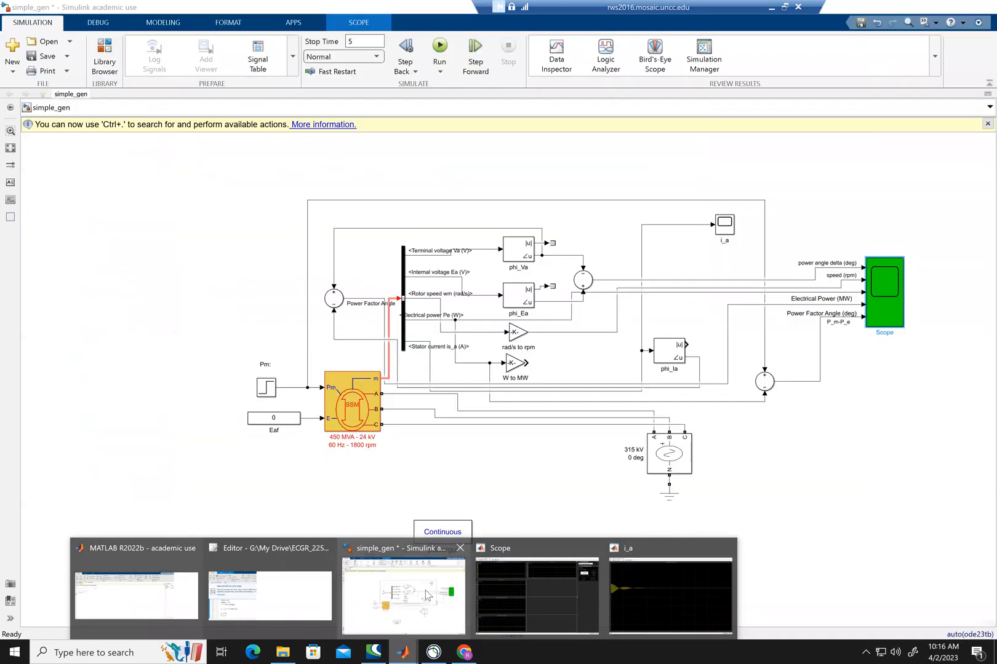
click(426, 596)
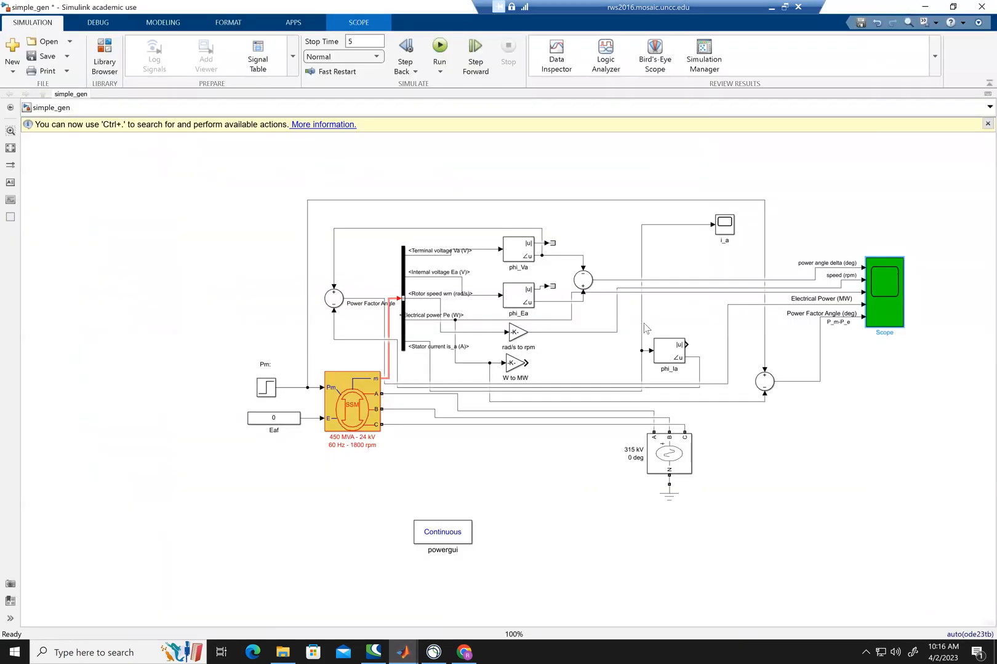
View the existing plots in the Scope window and return to the simple_gen model
click(473, 531)
mouse_move(404, 651)
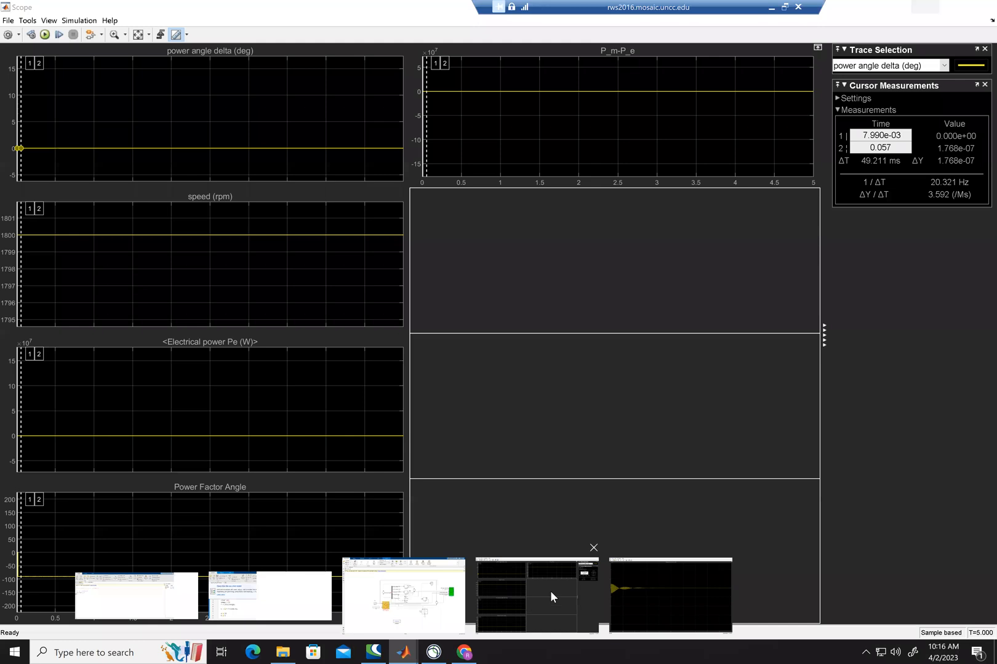
click(550, 592)
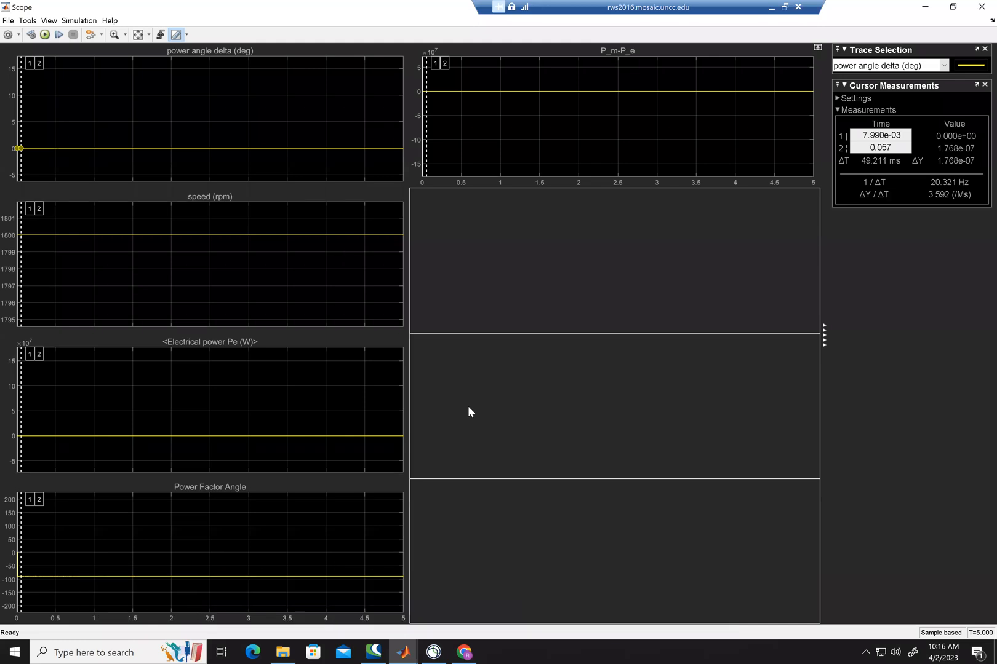
click(926, 7)
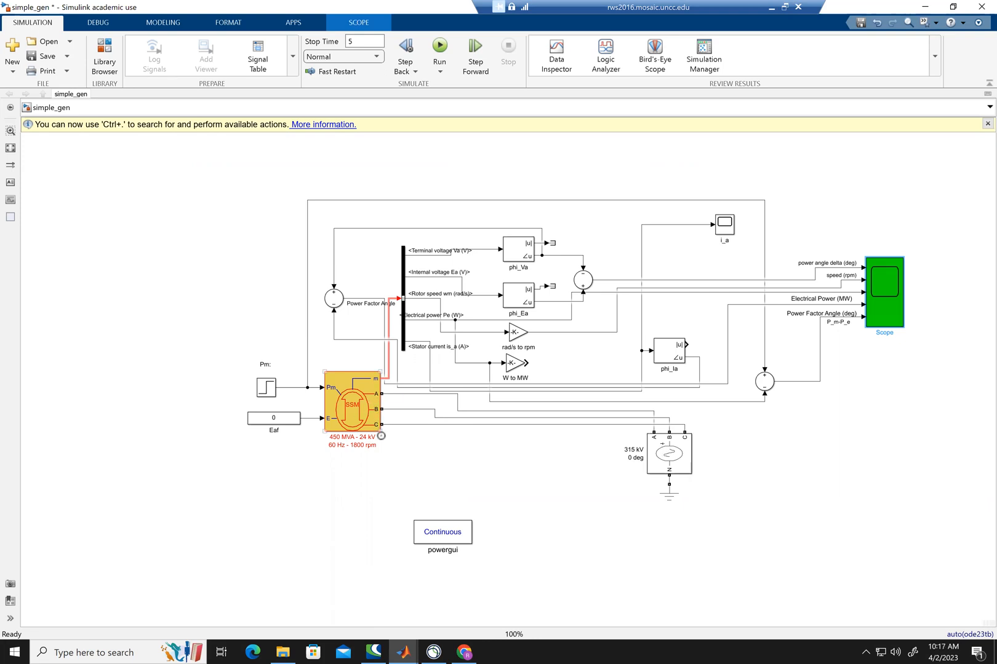
Trace the phase A, B and C connections from the synchronous machine to the 315 kV source
click(407, 394)
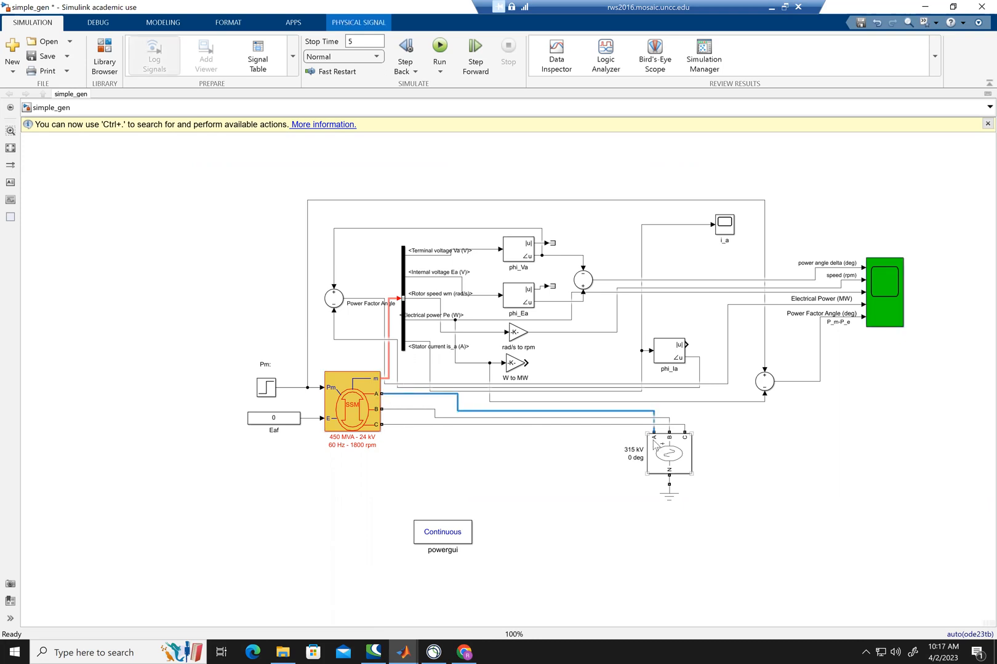
click(418, 411)
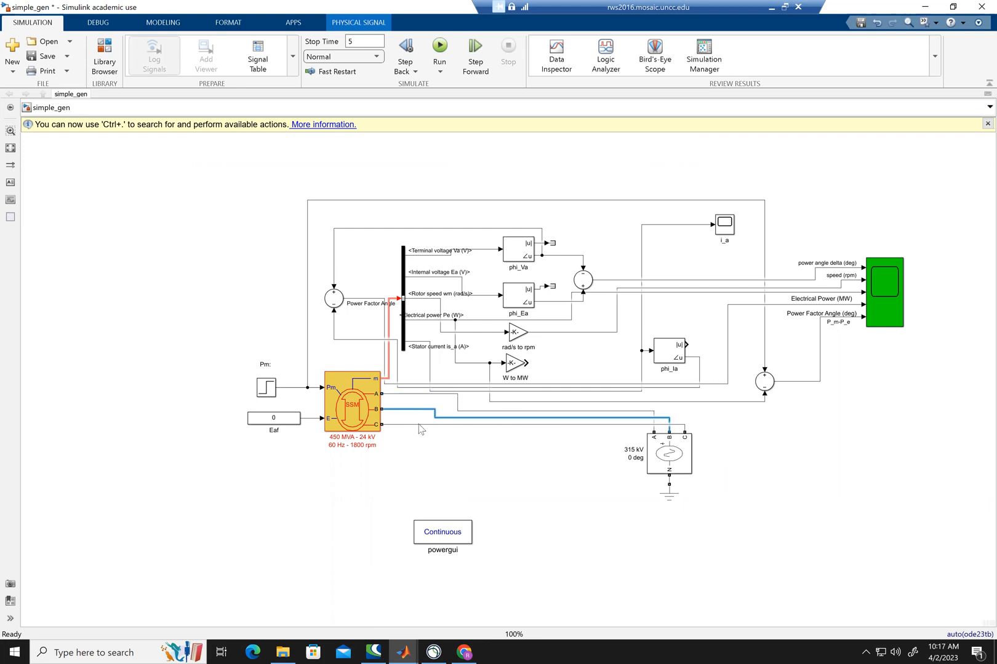
click(419, 425)
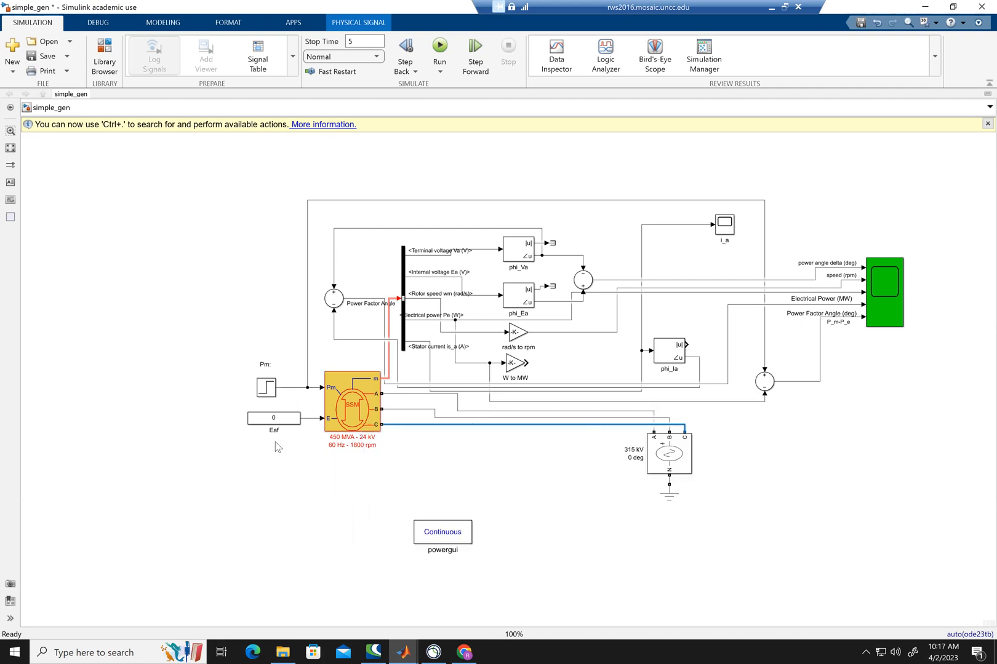
Run the simulation with zero Pm and Eaf, and autoscale the plots in the Scope
click(884, 273)
mouse_move(377, 384)
click(440, 46)
click(880, 296)
double_click(882, 297)
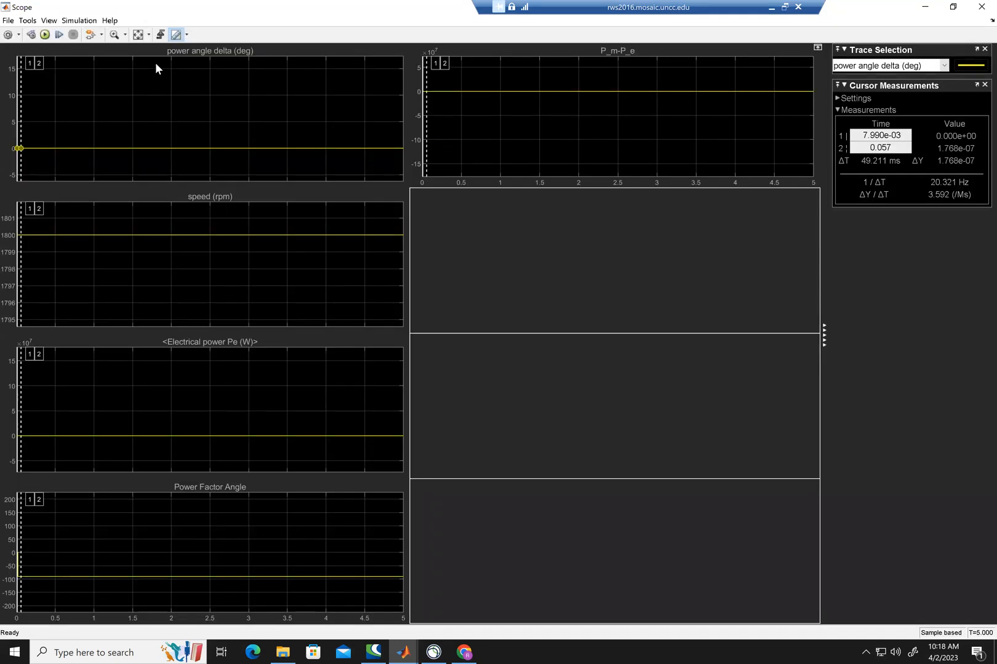
click(138, 35)
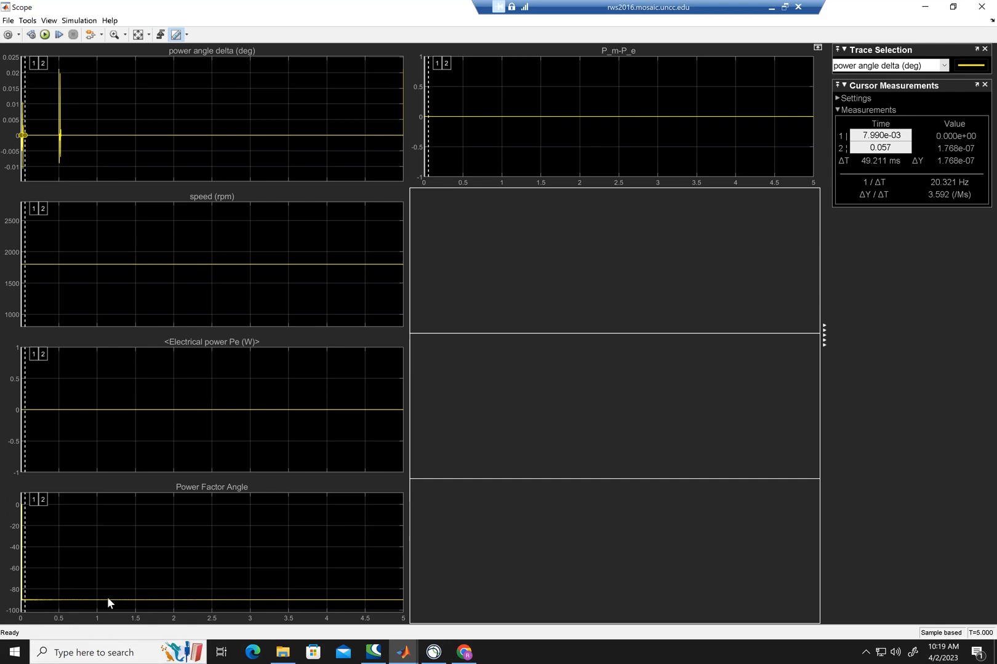
click(934, 8)
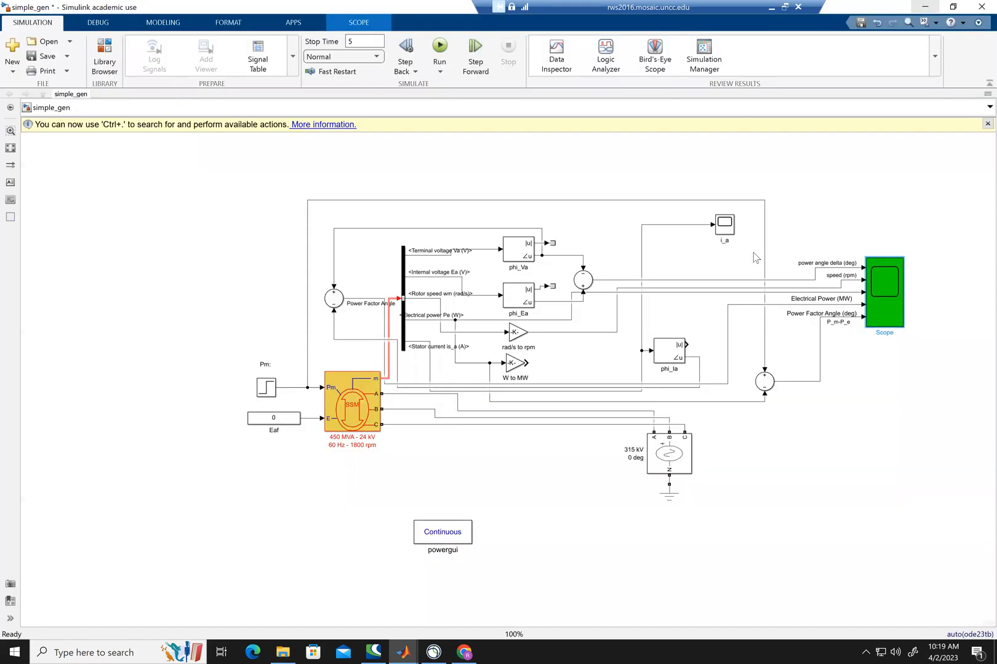
Examine the stator current waveform in the i_a scope and compare it with the power factor angle in the Scope
double_click(725, 225)
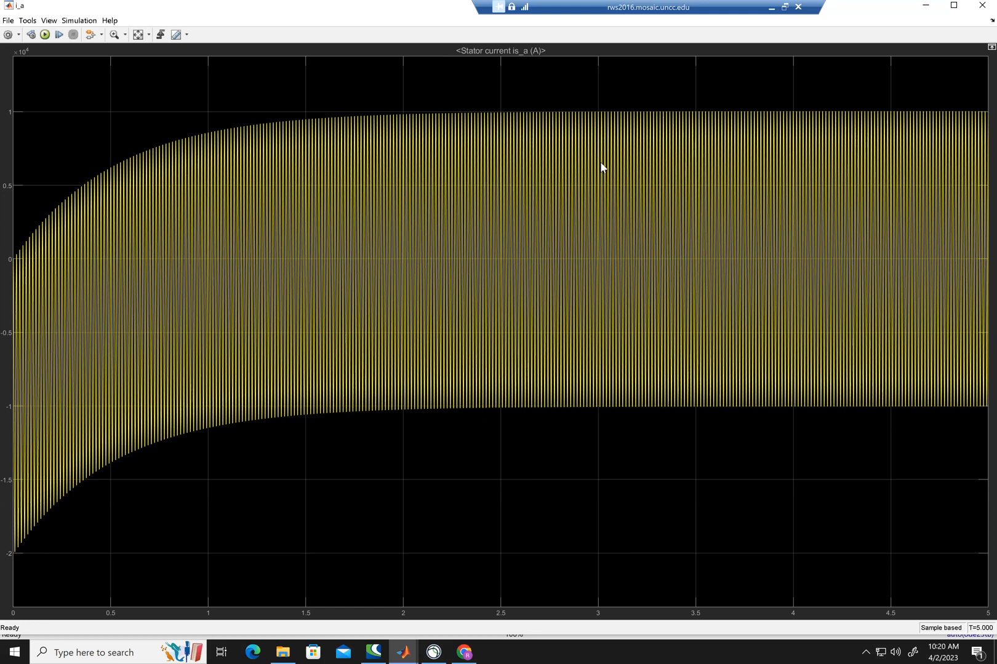
mouse_move(411, 651)
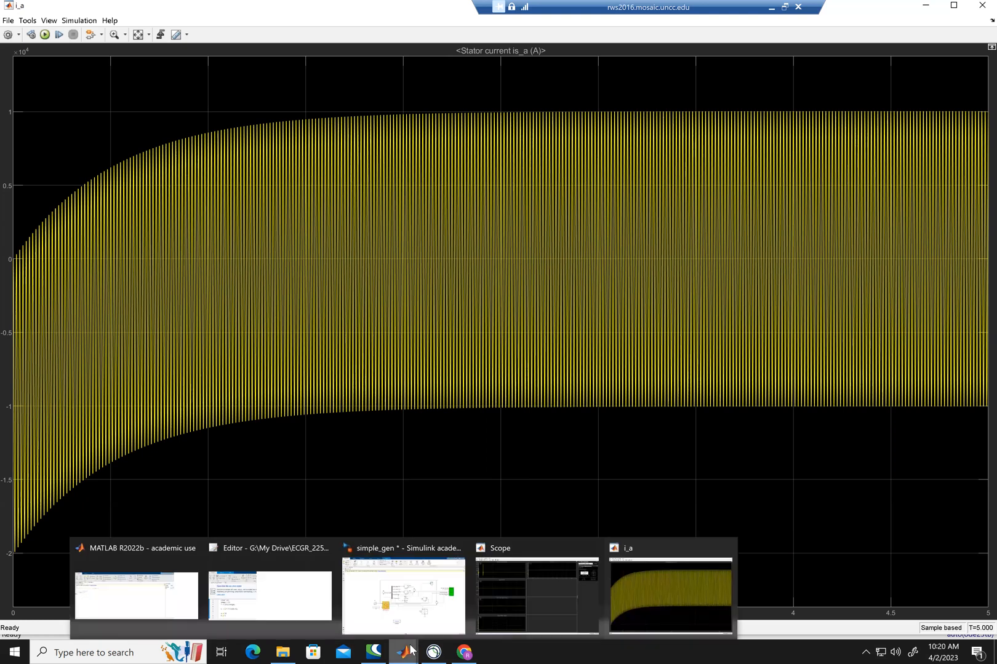
click(540, 611)
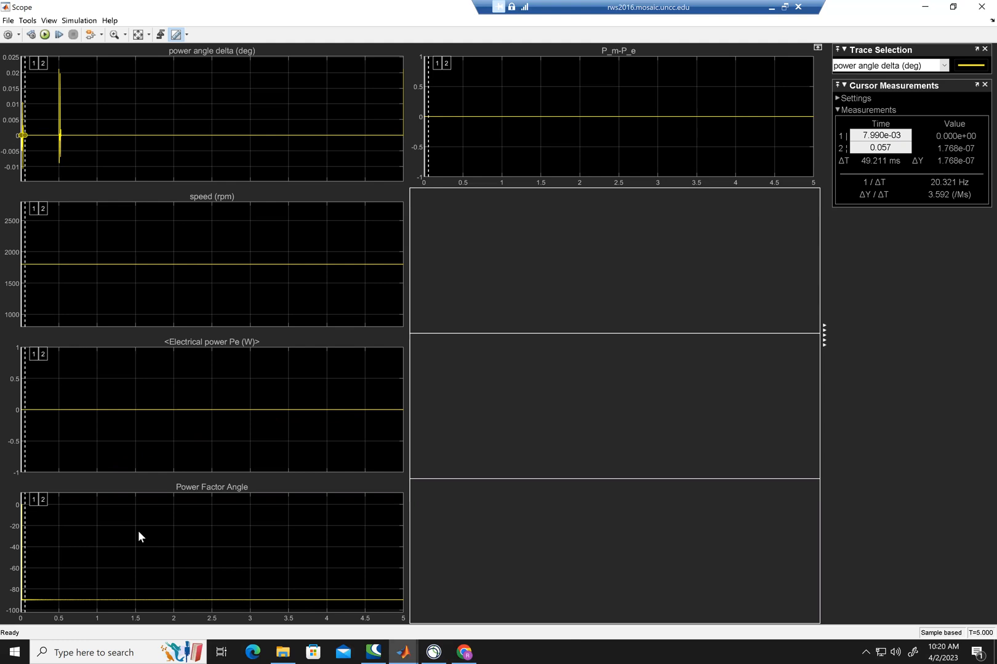
click(924, 6)
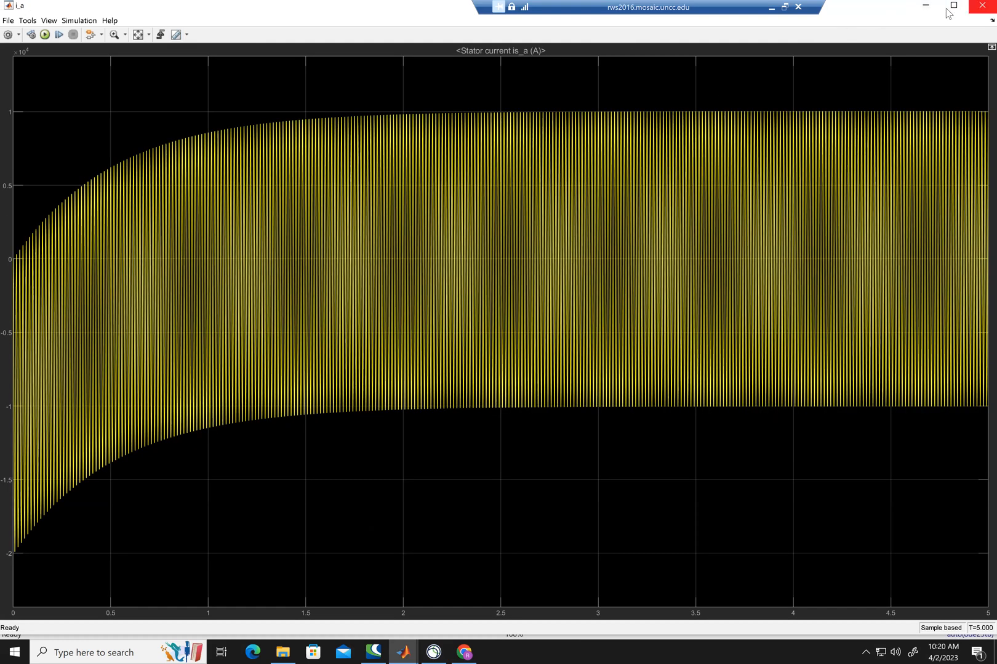
click(924, 6)
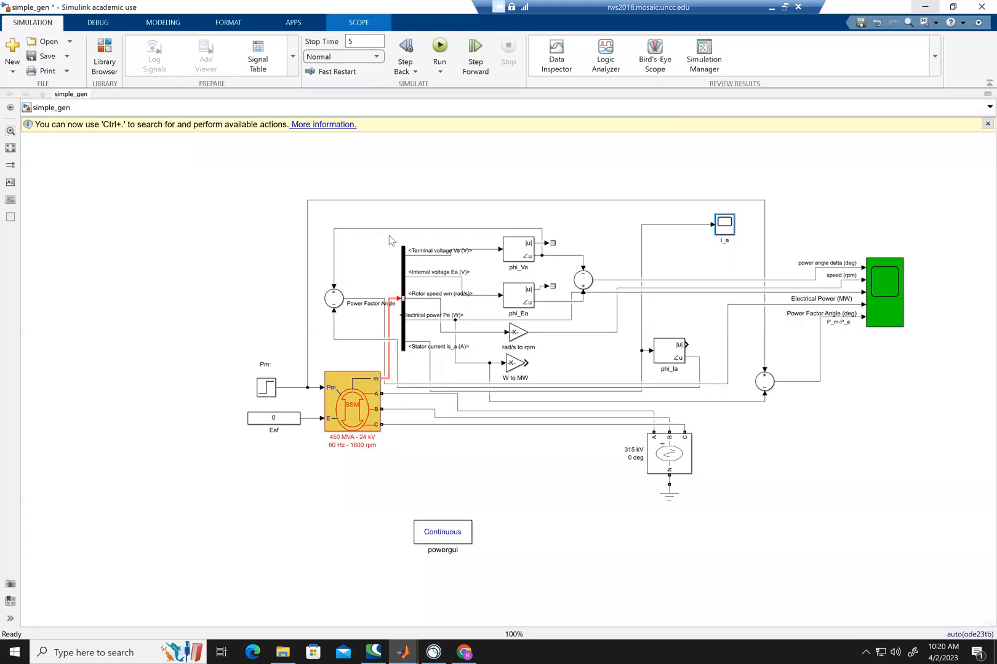
Review the step time, initial value and final value of the Pm step block
double_click(271, 392)
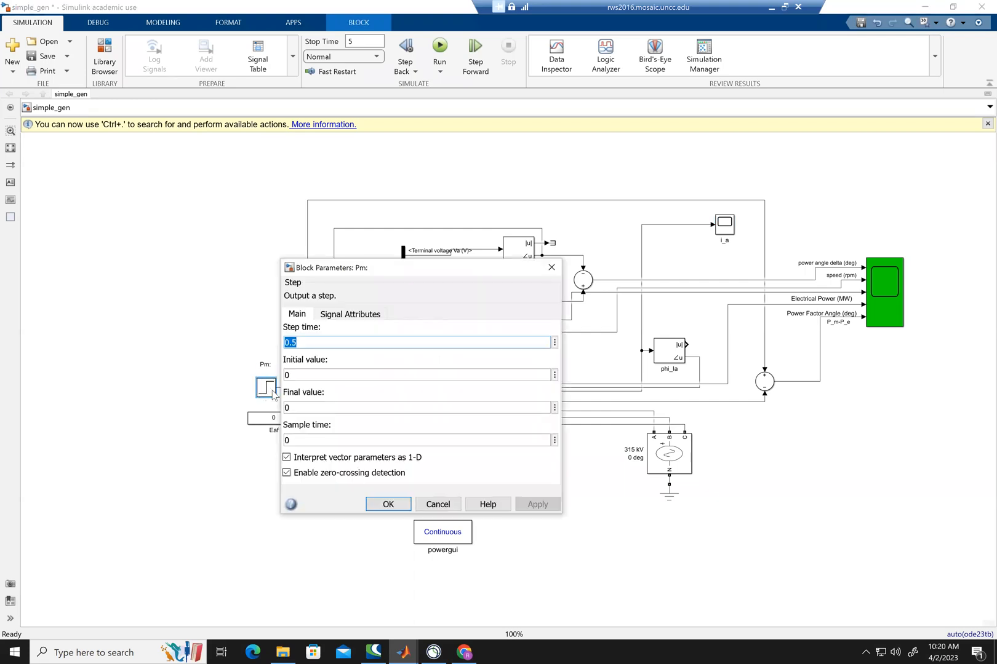
click(314, 344)
click(388, 504)
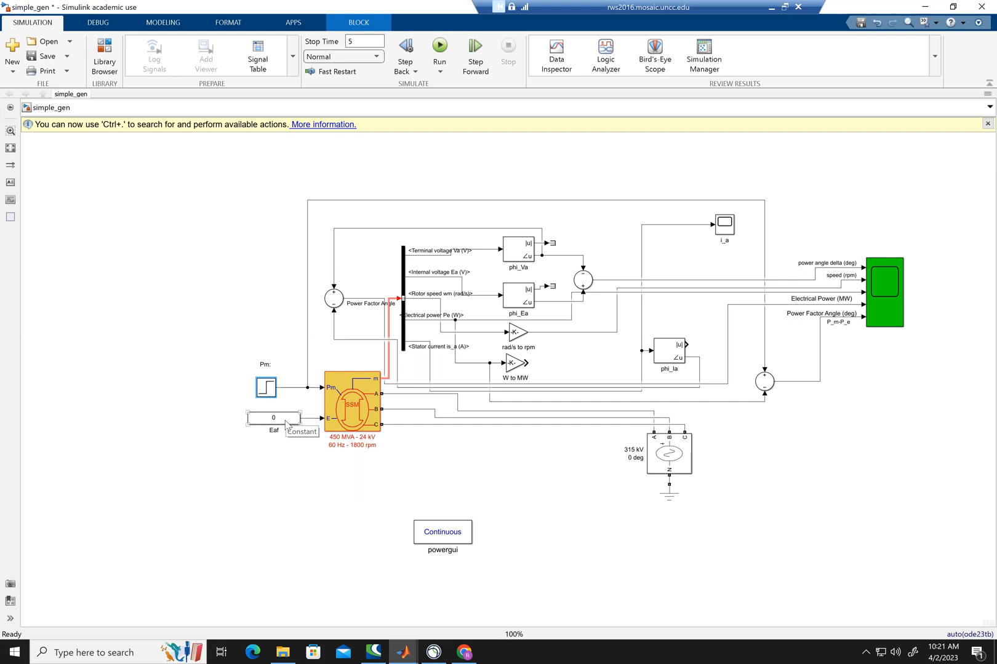
Review the machine parameters of the 450 MVA simplified synchronous machine block, including ratings, inertia and internal impedance
double_click(351, 411)
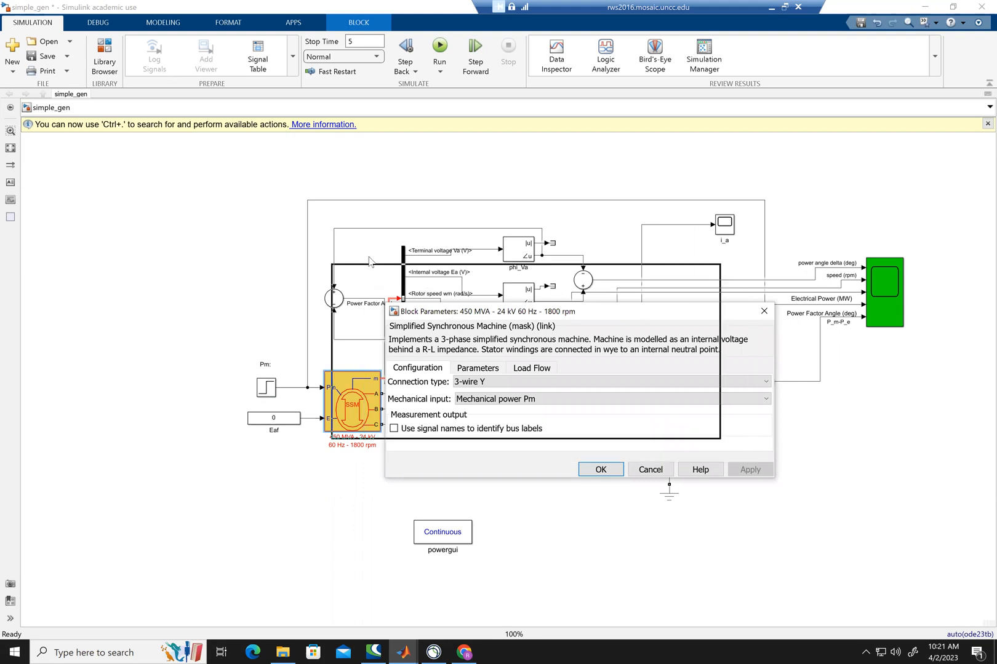
drag(445, 310, 363, 258)
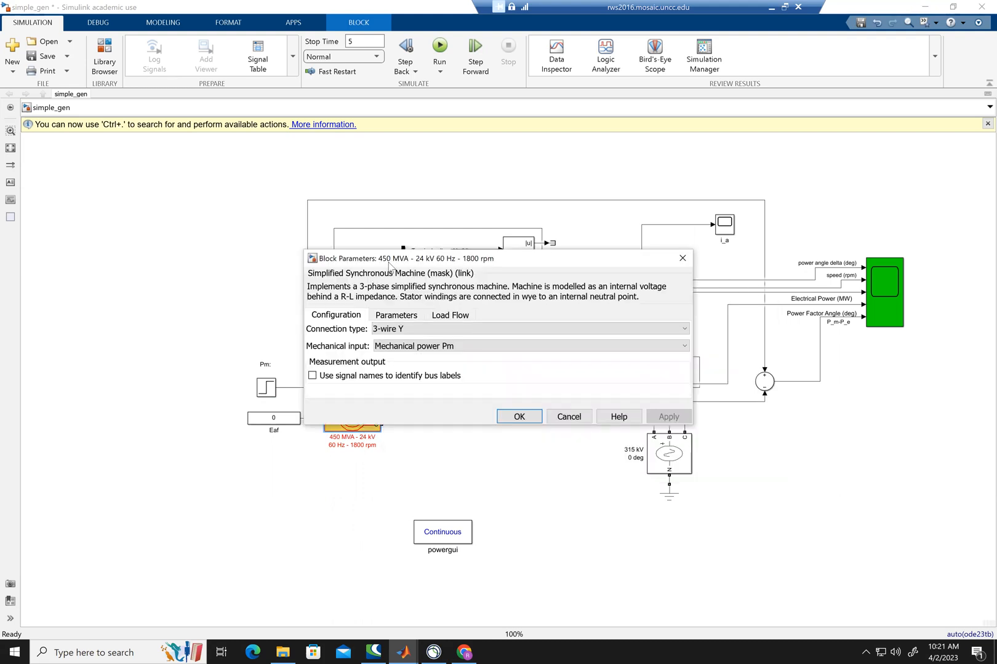
click(398, 316)
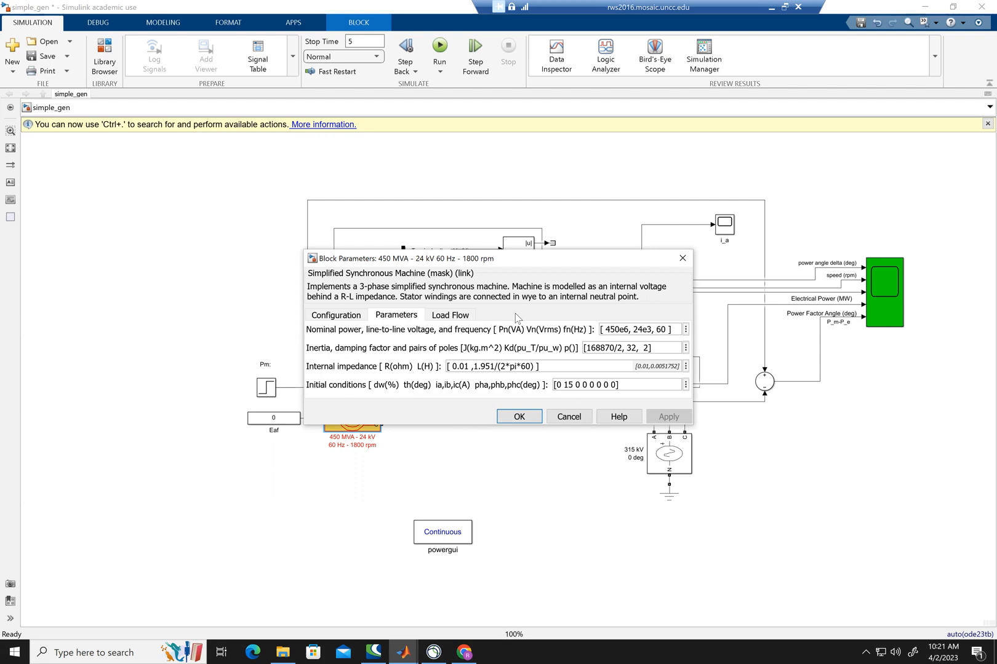
click(518, 417)
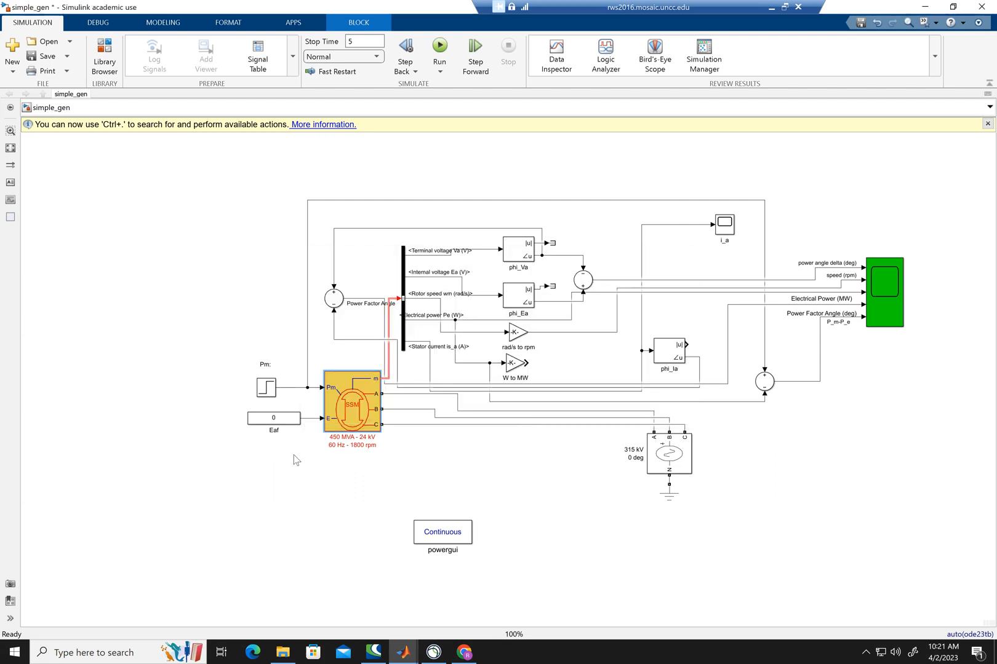
Set the constant value of the Eaf block to 30000
click(272, 423)
double_click(274, 420)
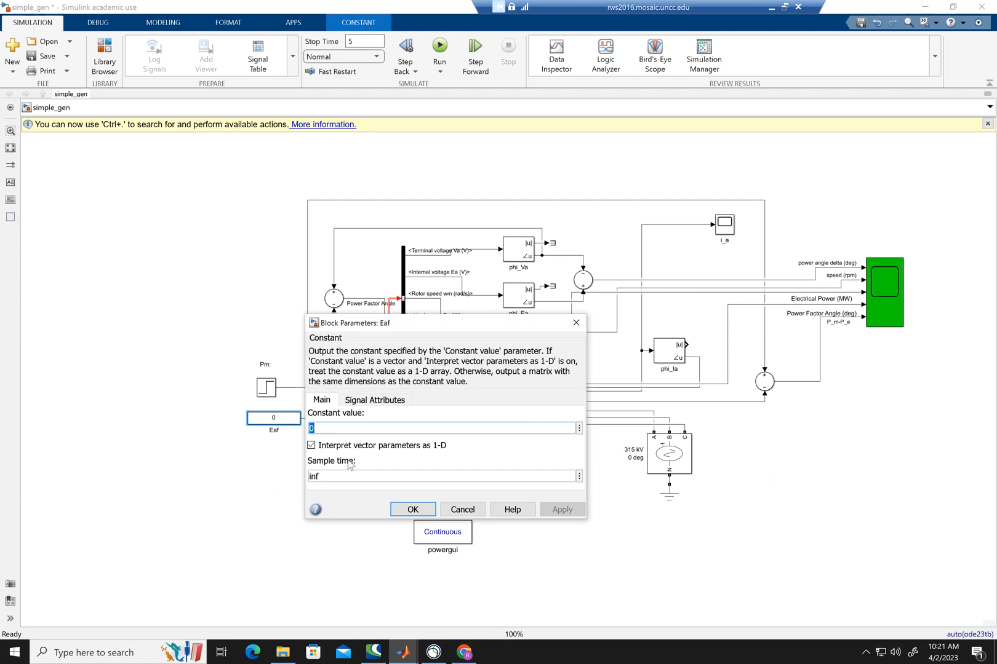
text(300000)
key(BackSpace)
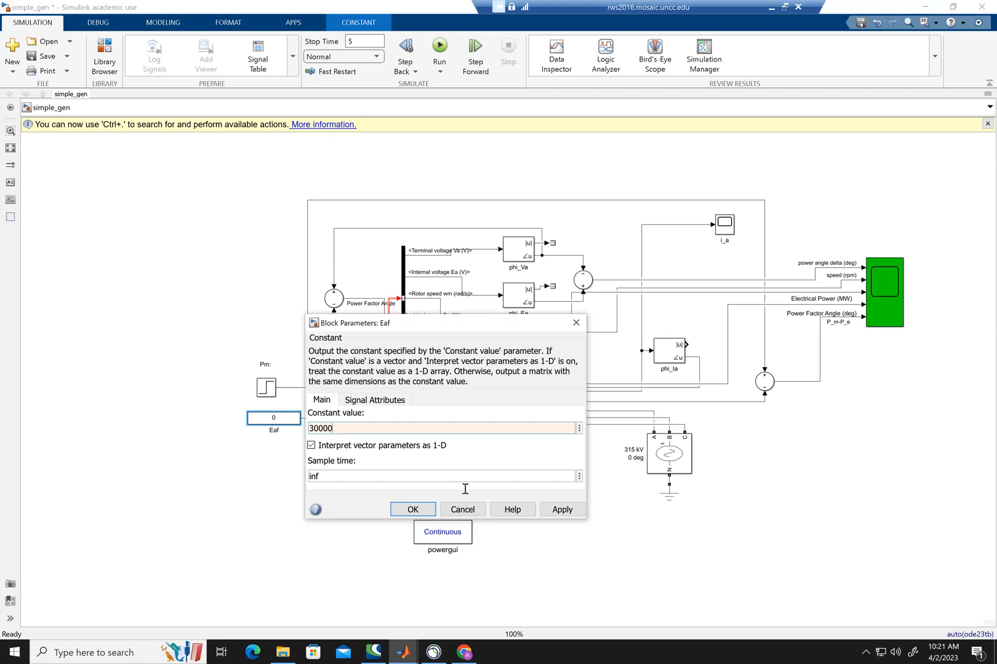
click(413, 509)
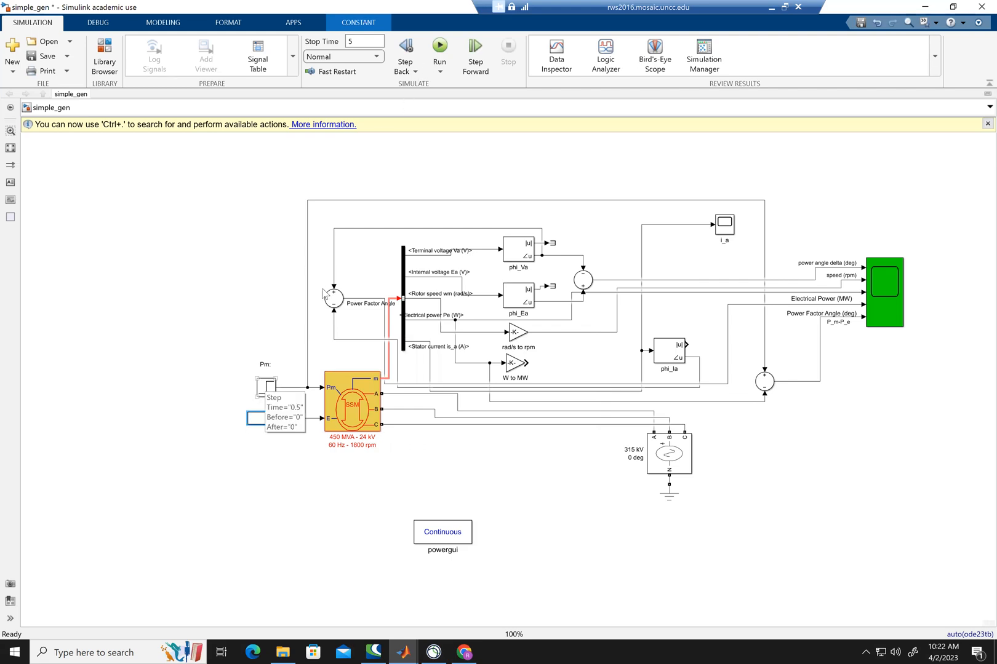
Run the simulation with the new Eaf value and autoscale the Scope plots to examine the response
click(438, 50)
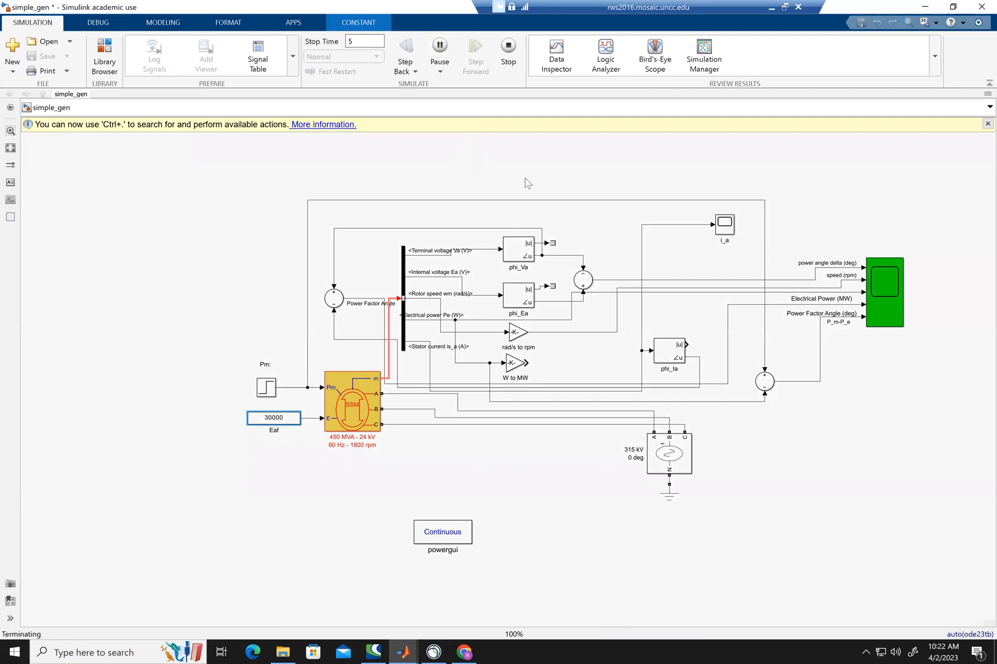
double_click(884, 288)
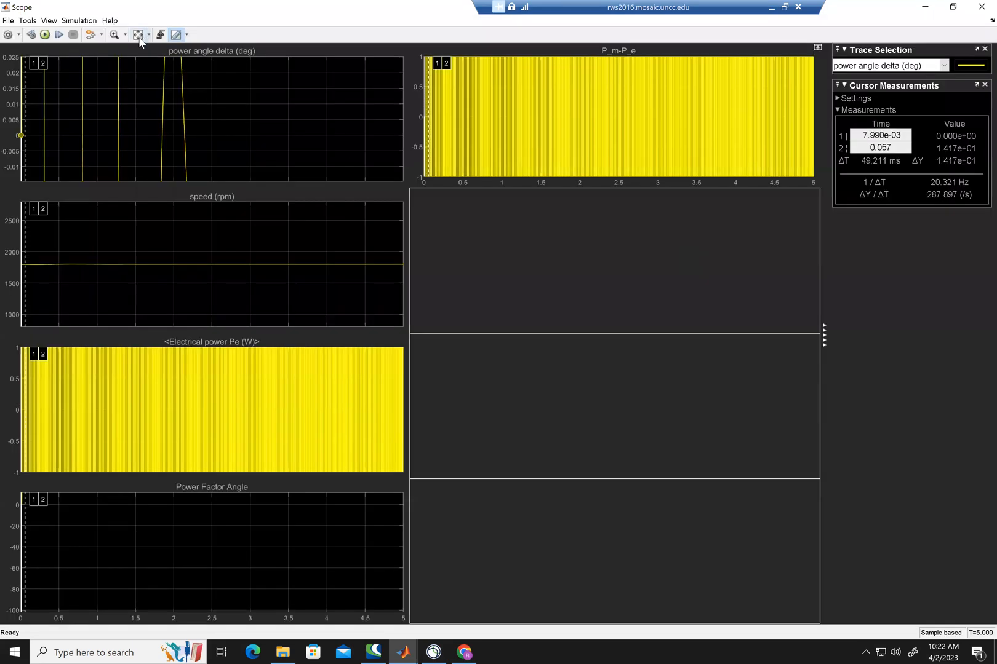
click(138, 35)
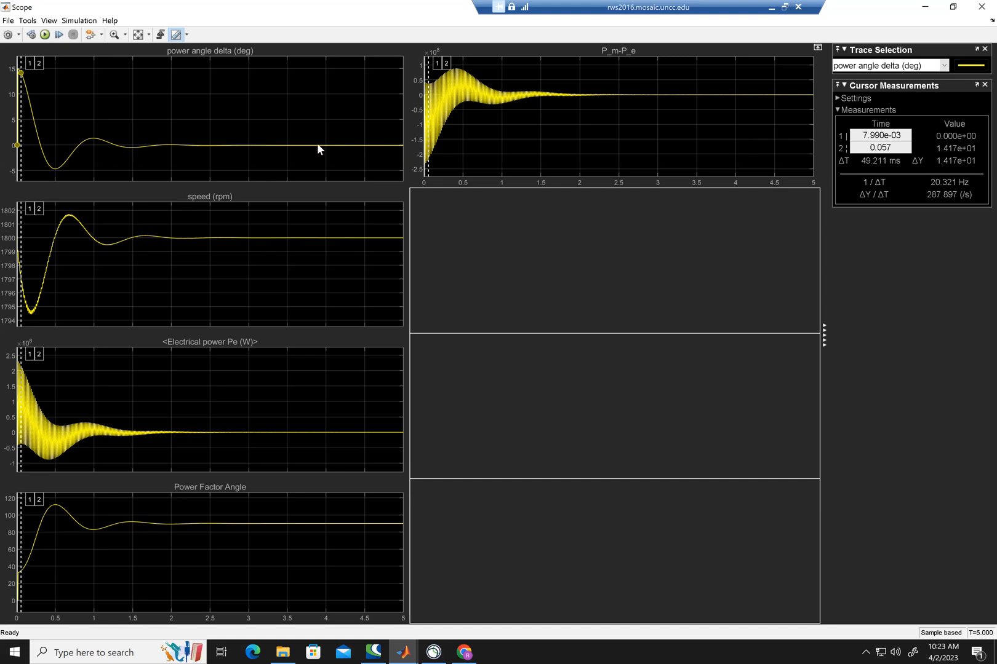
click(925, 7)
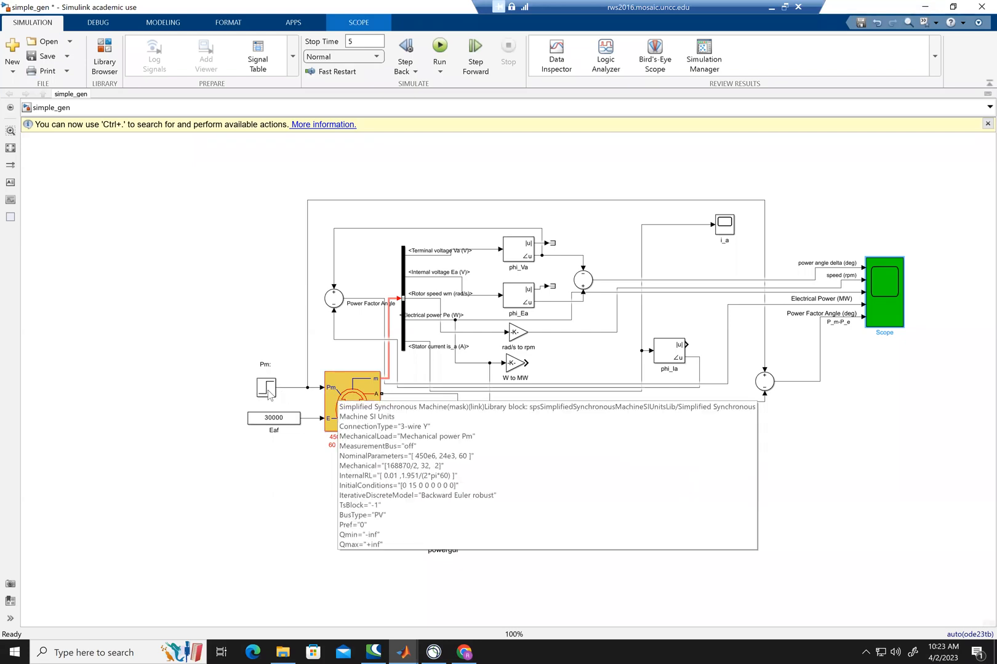
Set the final value of the Pm step block to 100e6
mouse_move(349, 398)
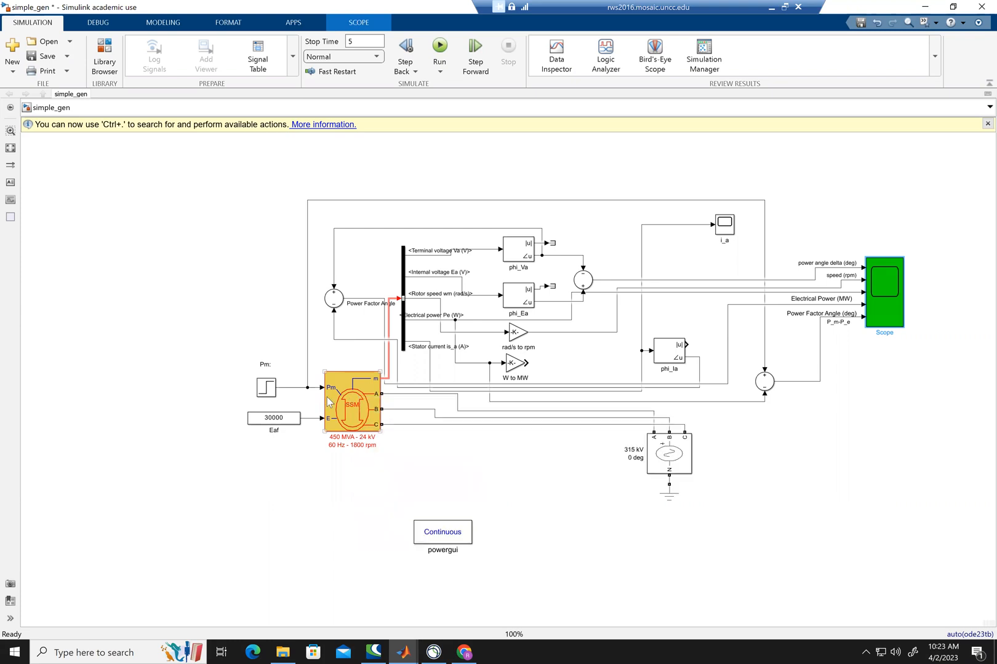
double_click(267, 389)
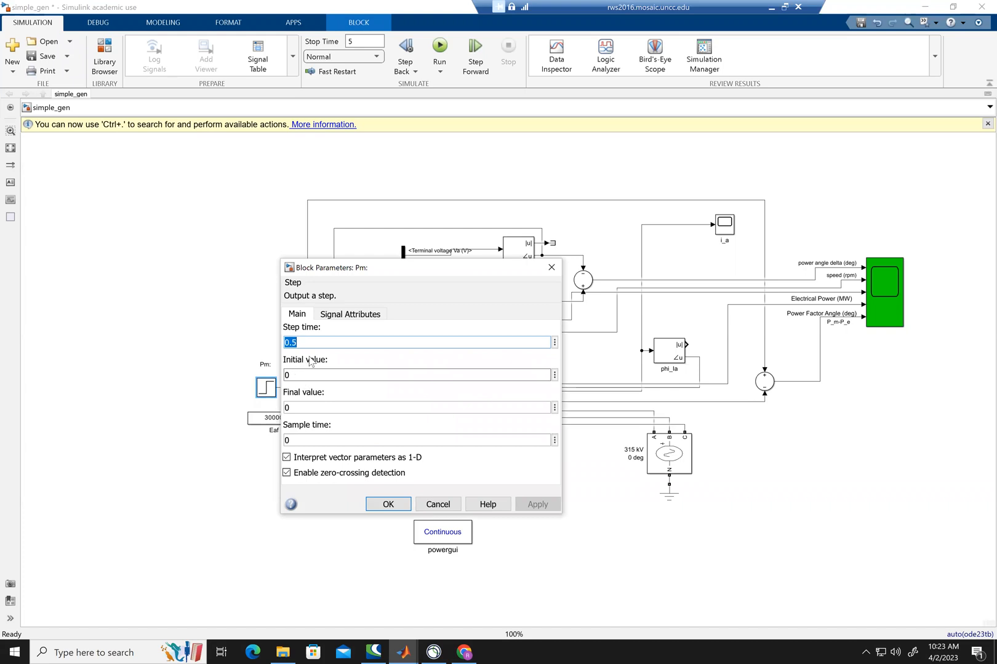
click(305, 406)
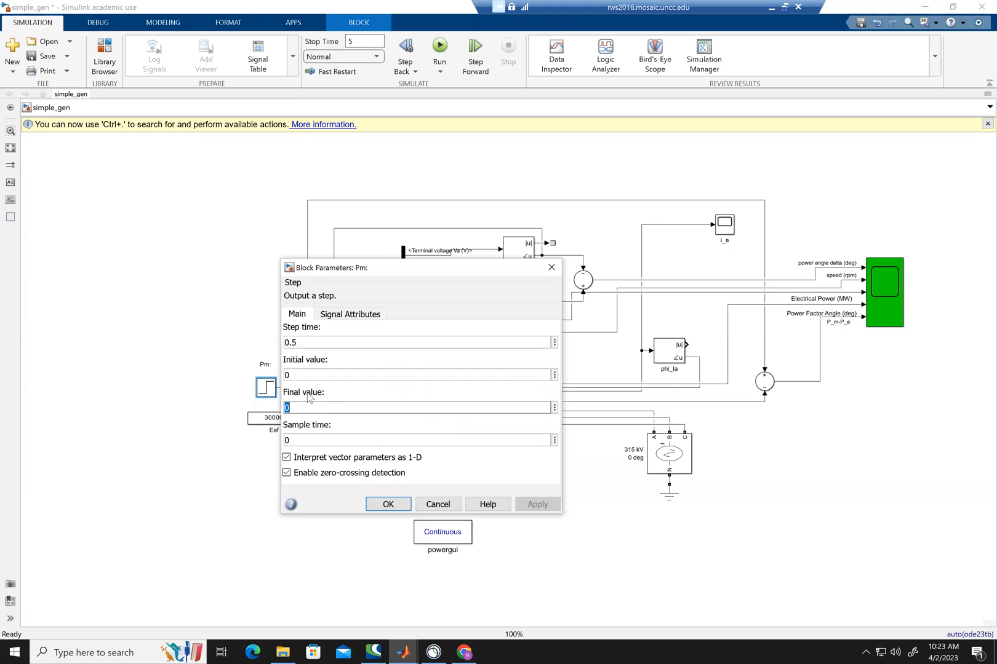
text(1)
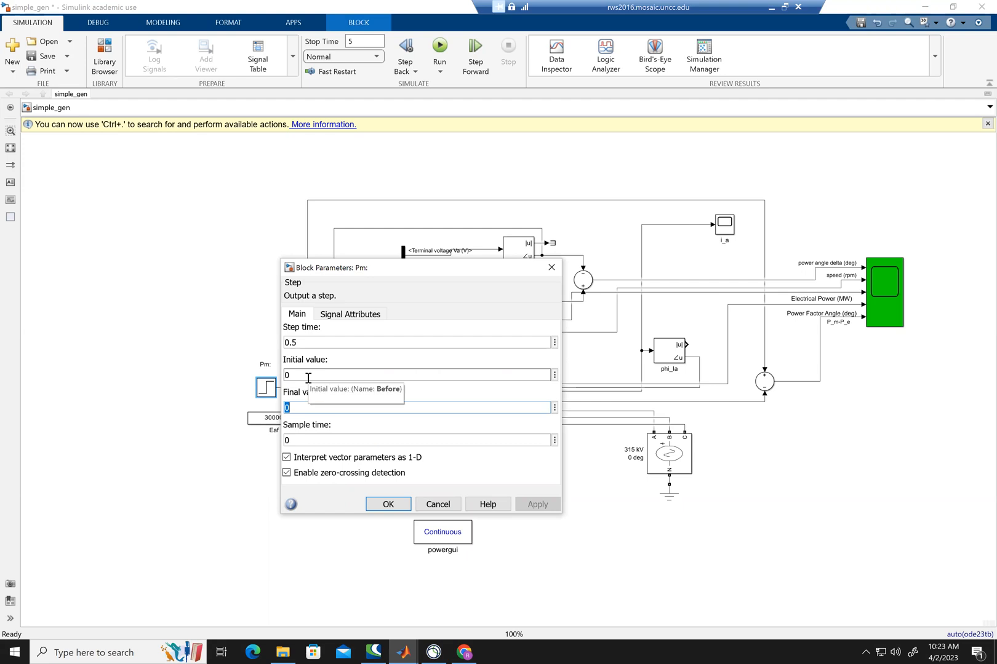
text(00e6)
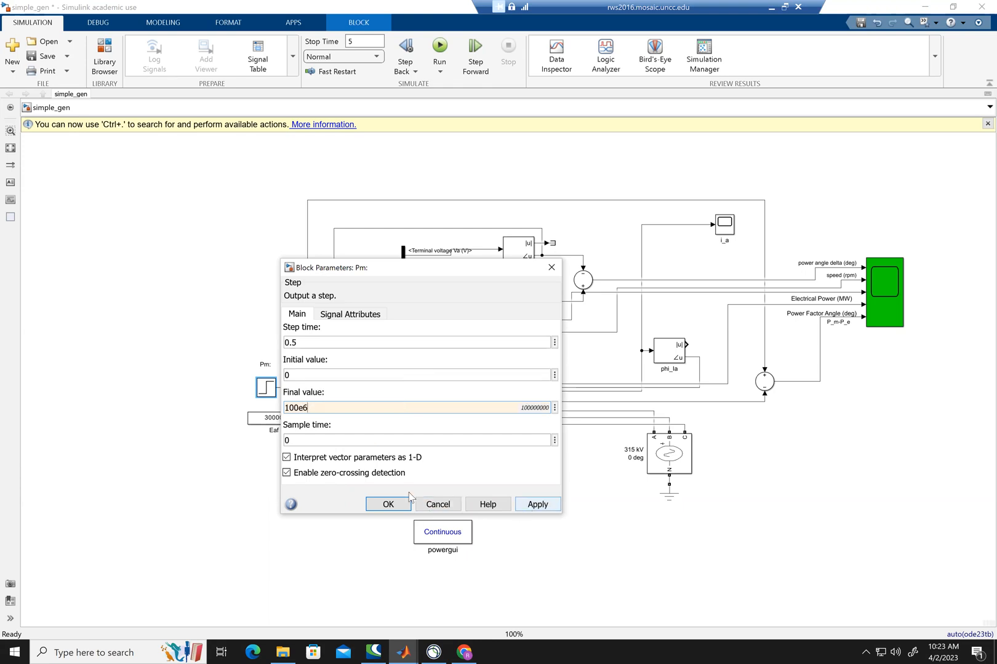
click(407, 500)
Run the simulation with the new Pm step and autoscale the Scope plots
click(438, 49)
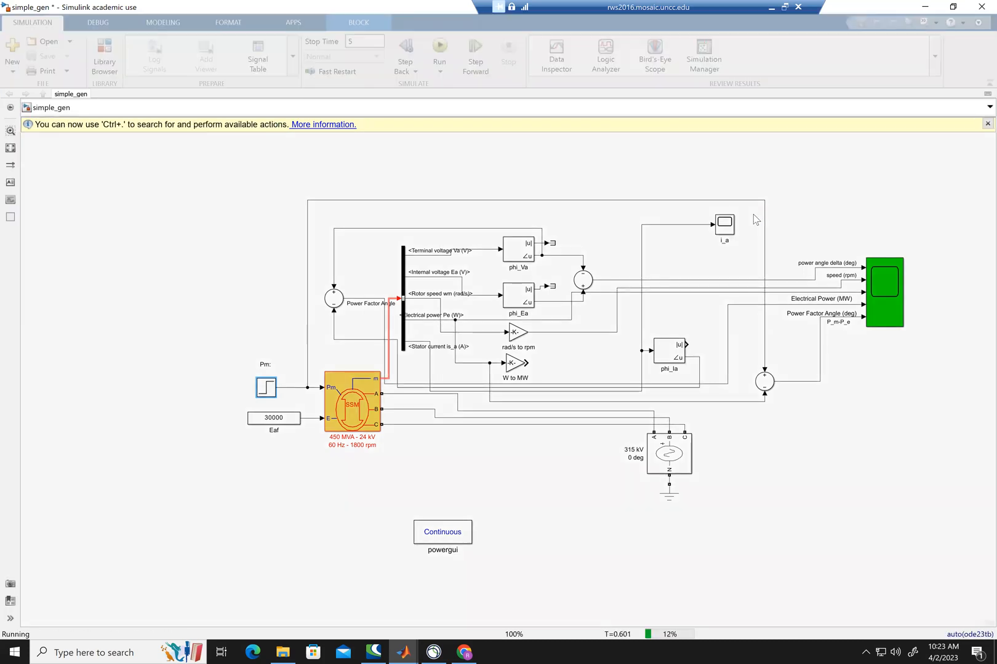
double_click(900, 303)
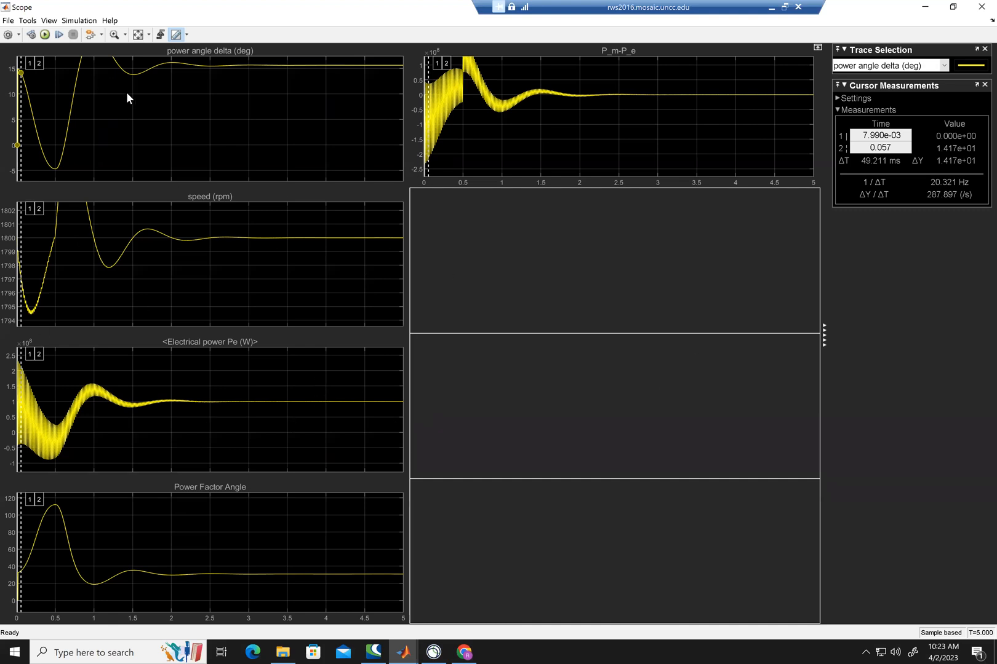
click(137, 37)
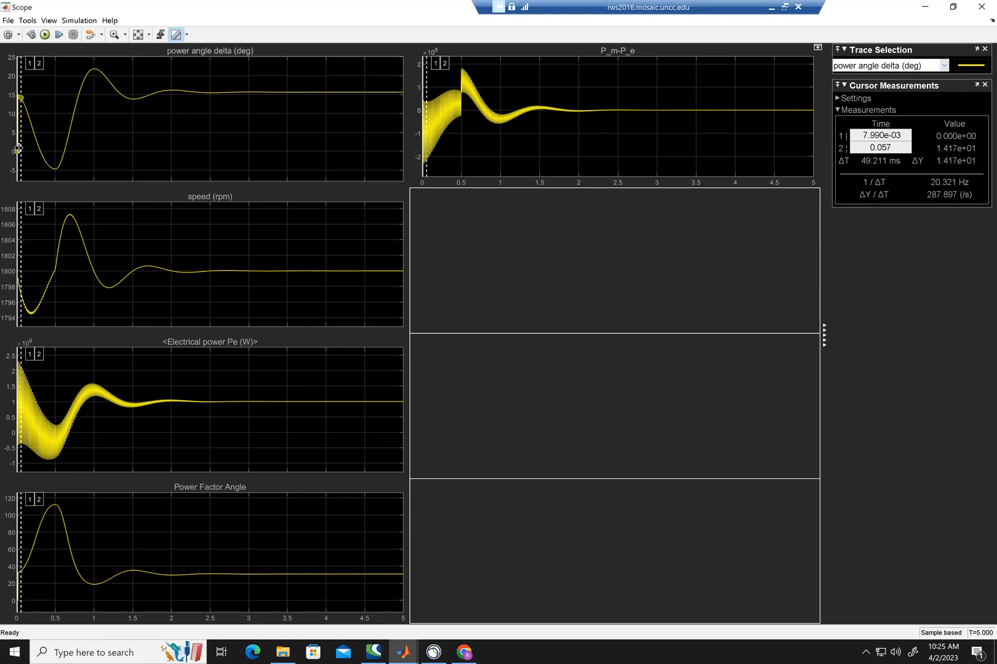
Reset the Scope's measurement cursors and move cursor 1 to about 4.66 s to measure the steady-state power angle delta
drag(23, 147, 48, 157)
click(176, 36)
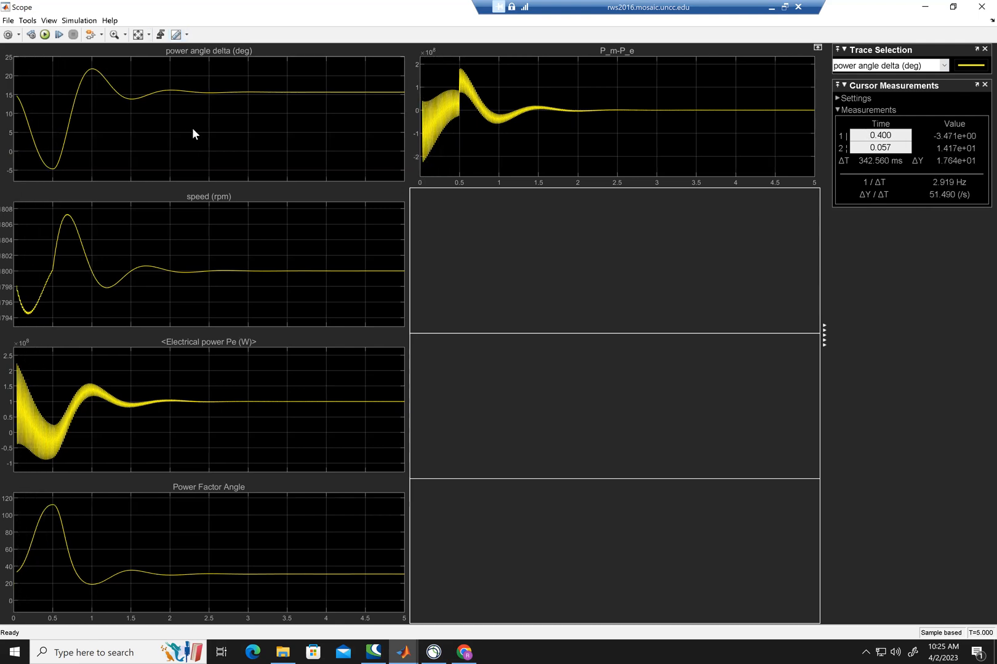
click(173, 36)
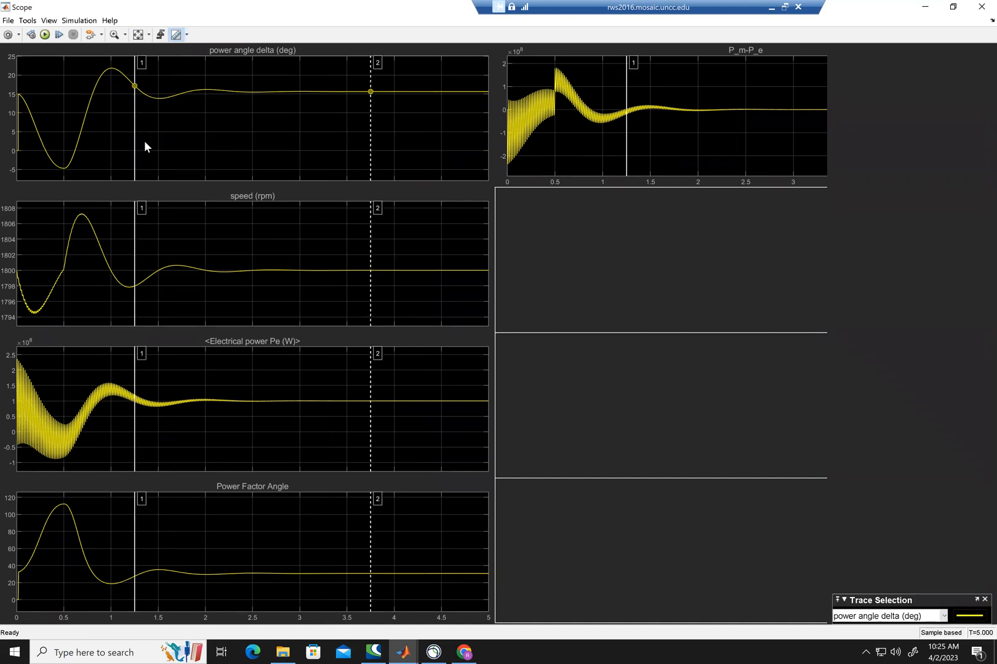
drag(114, 143, 253, 126)
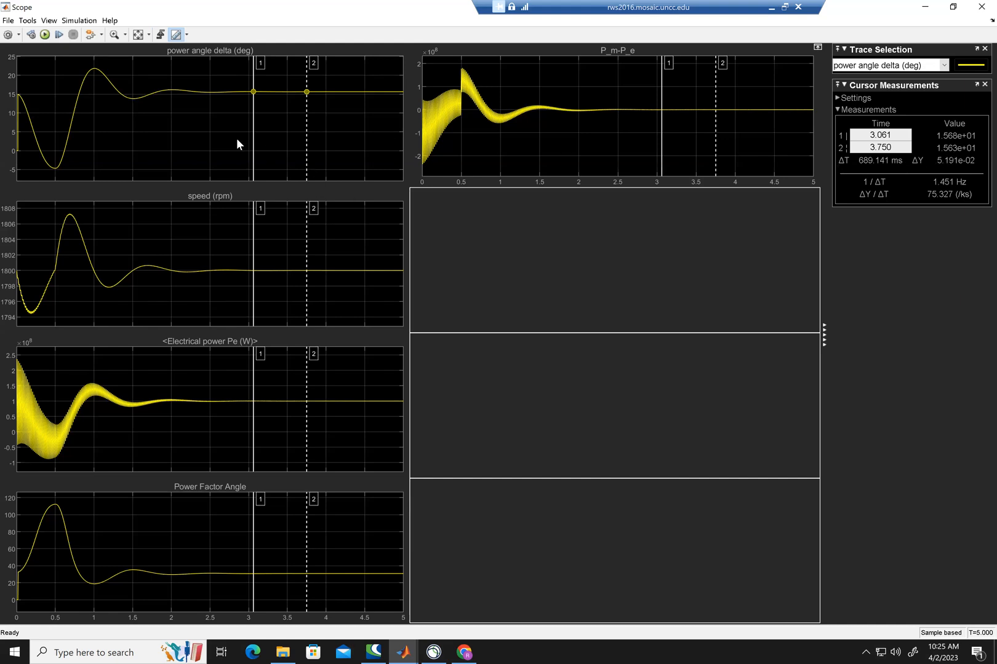
drag(253, 141, 368, 153)
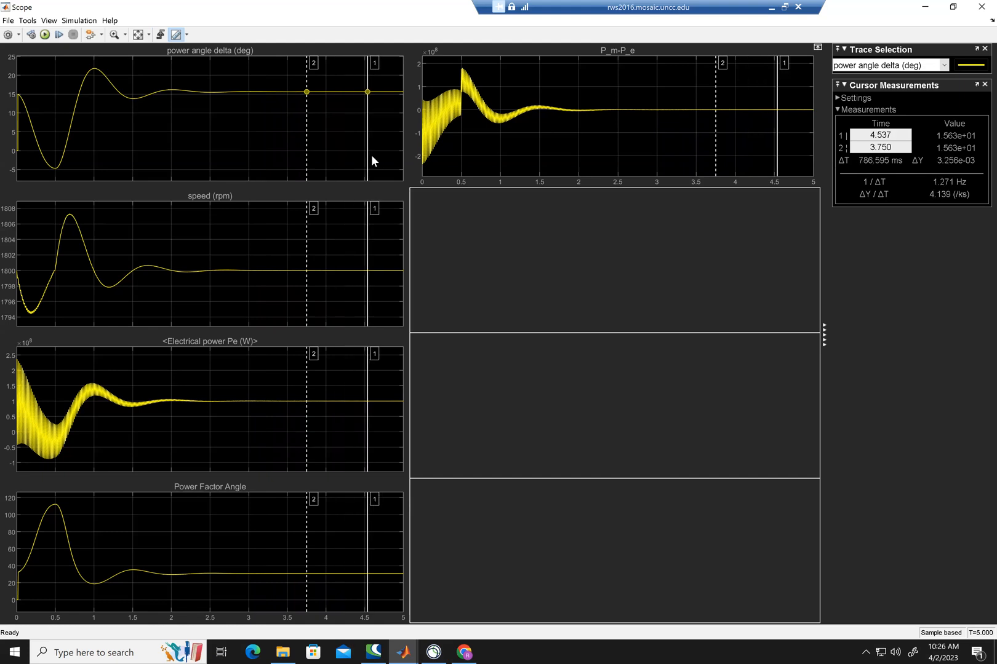
drag(367, 162, 377, 135)
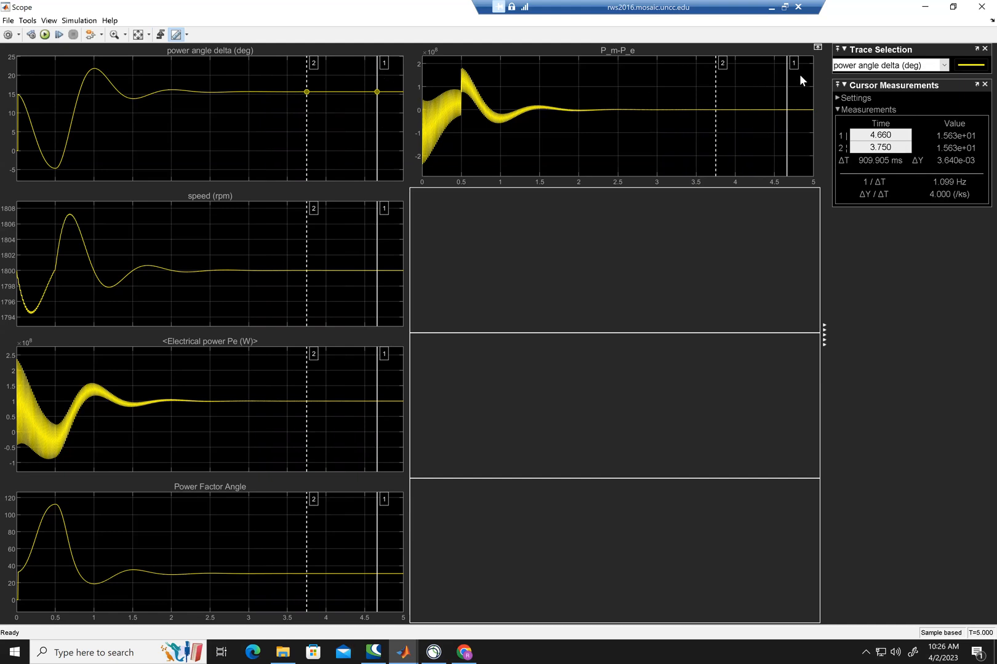
Measure the speed, electrical power Pe, power factor angle and P_m-P_e traces in turn at the cursor positions
click(944, 66)
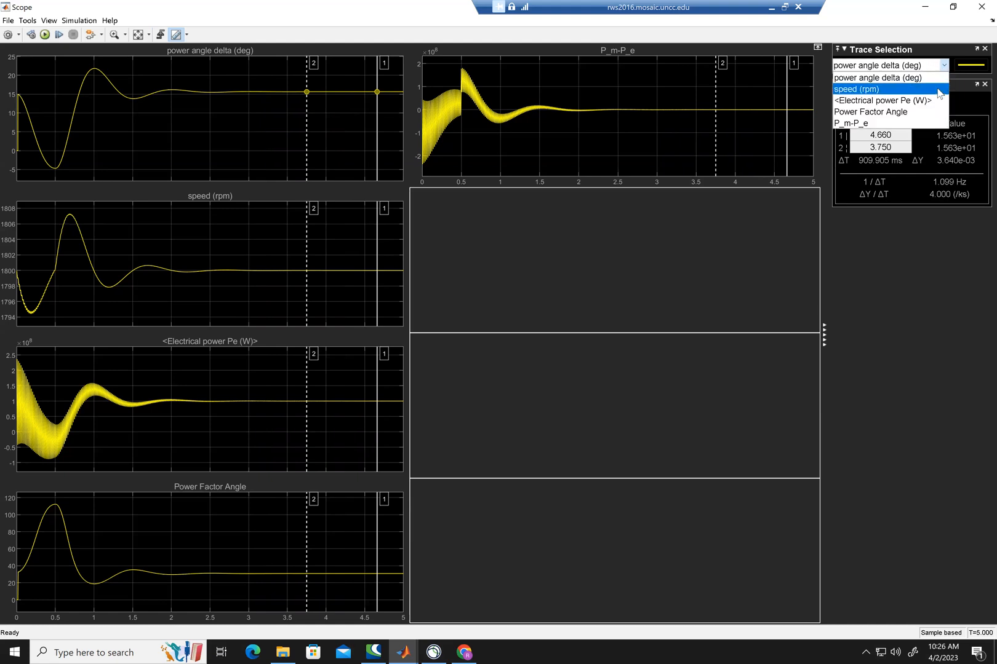
click(937, 89)
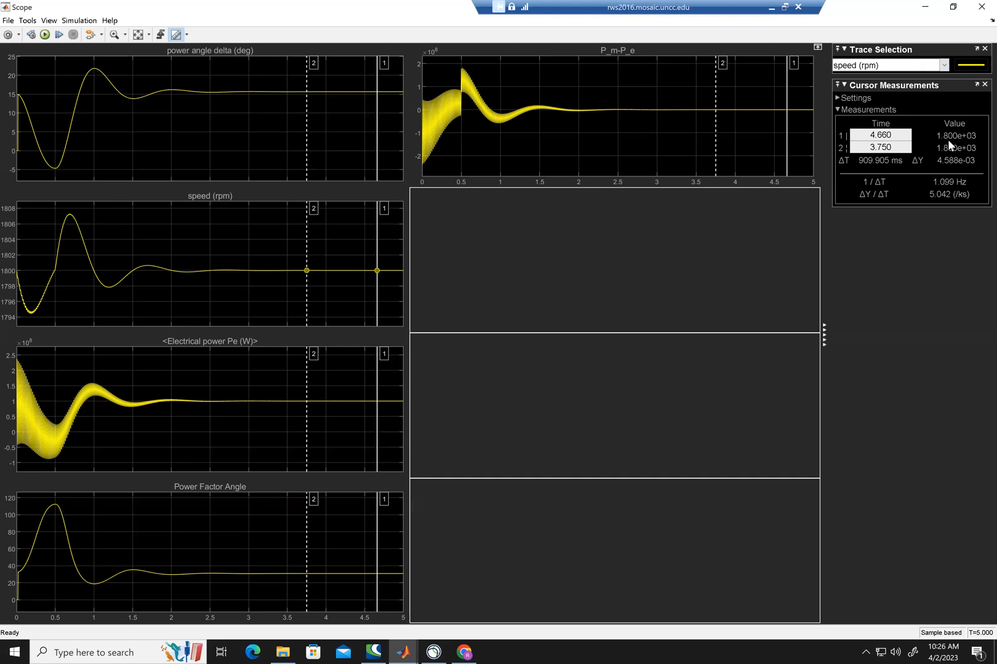
click(944, 65)
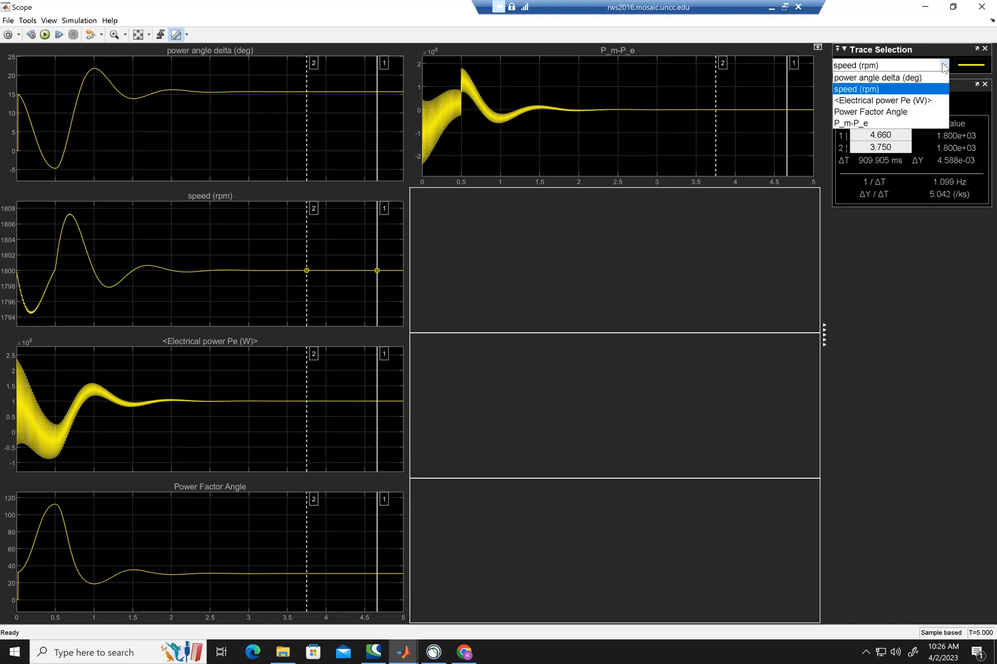
click(914, 100)
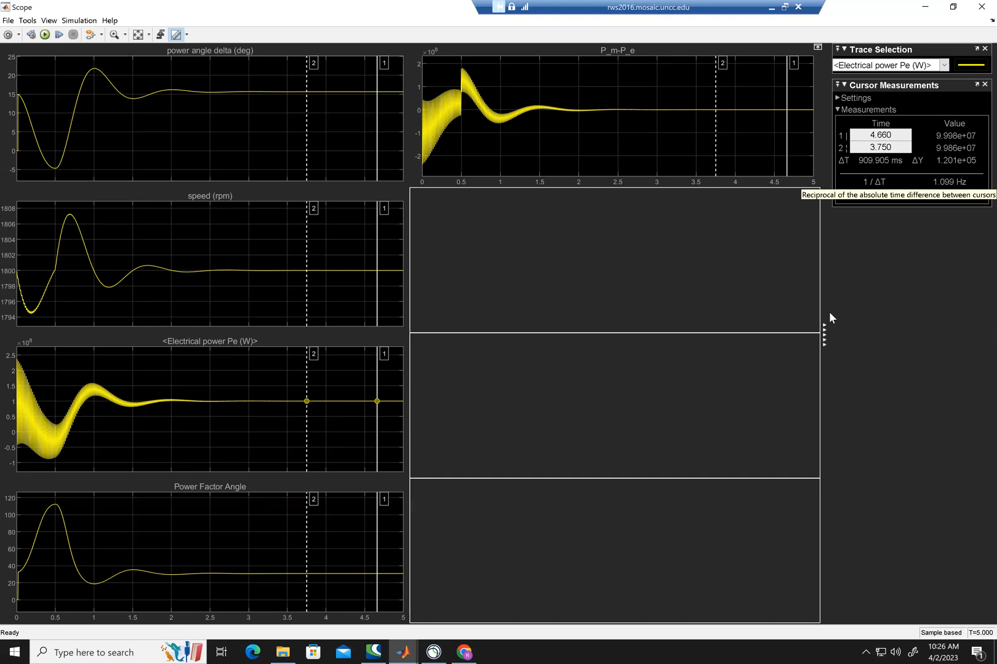
click(943, 66)
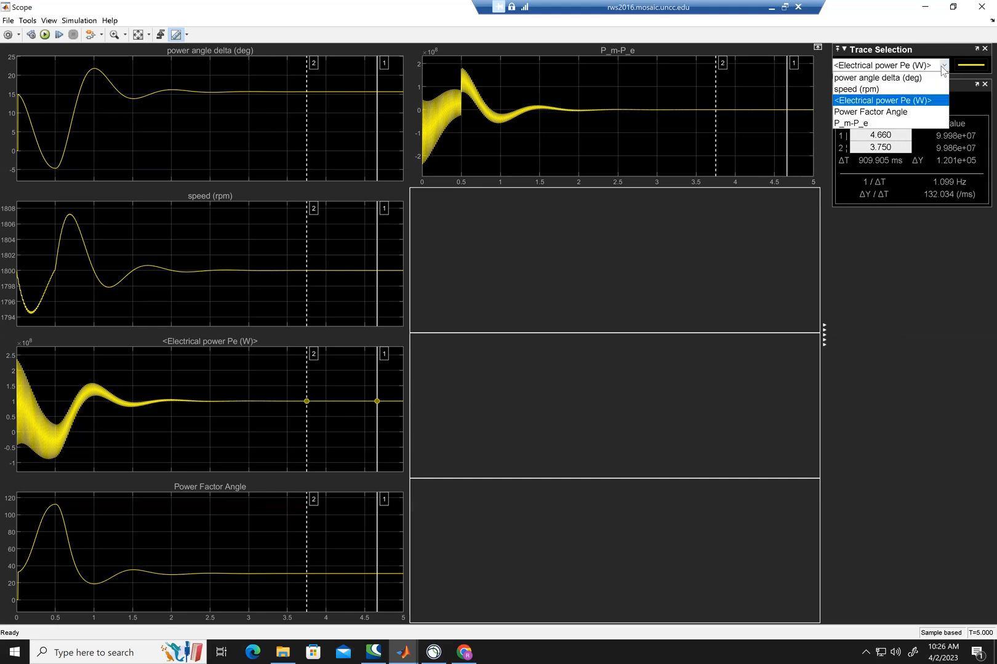
click(918, 112)
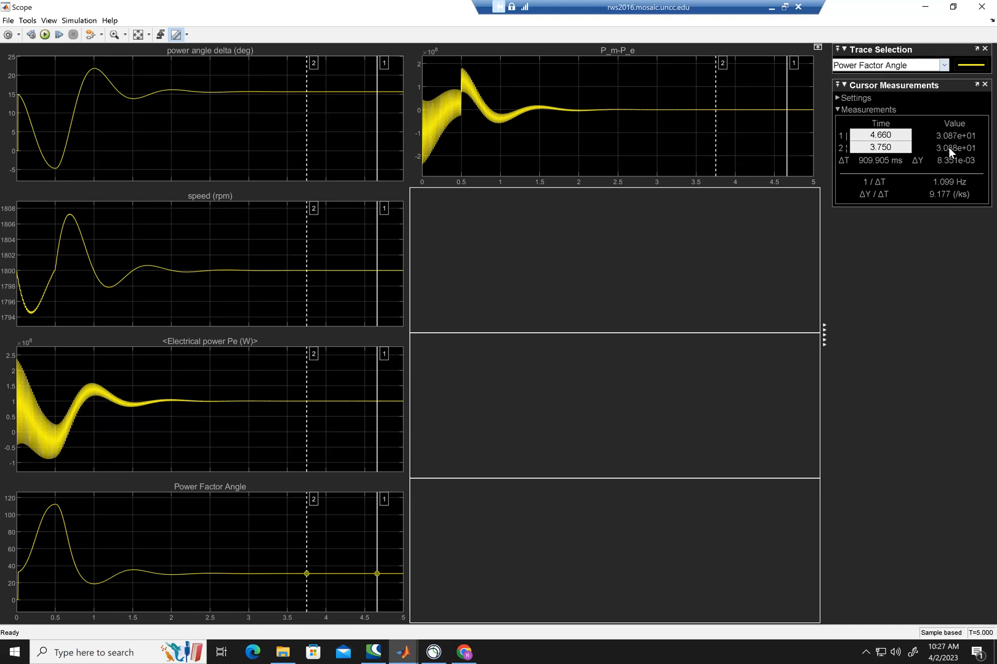
click(927, 69)
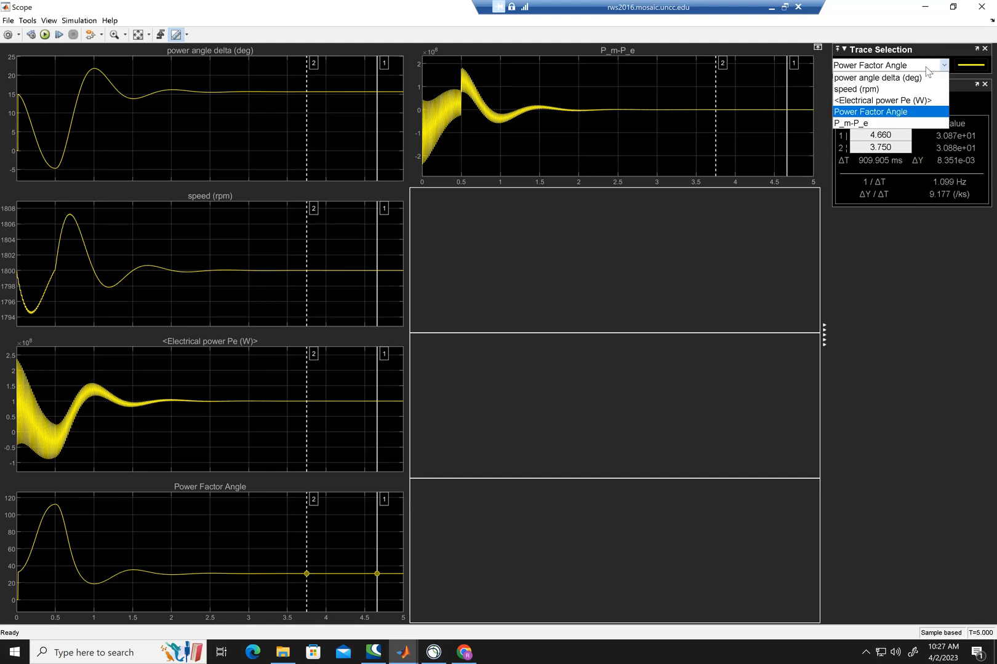
click(912, 123)
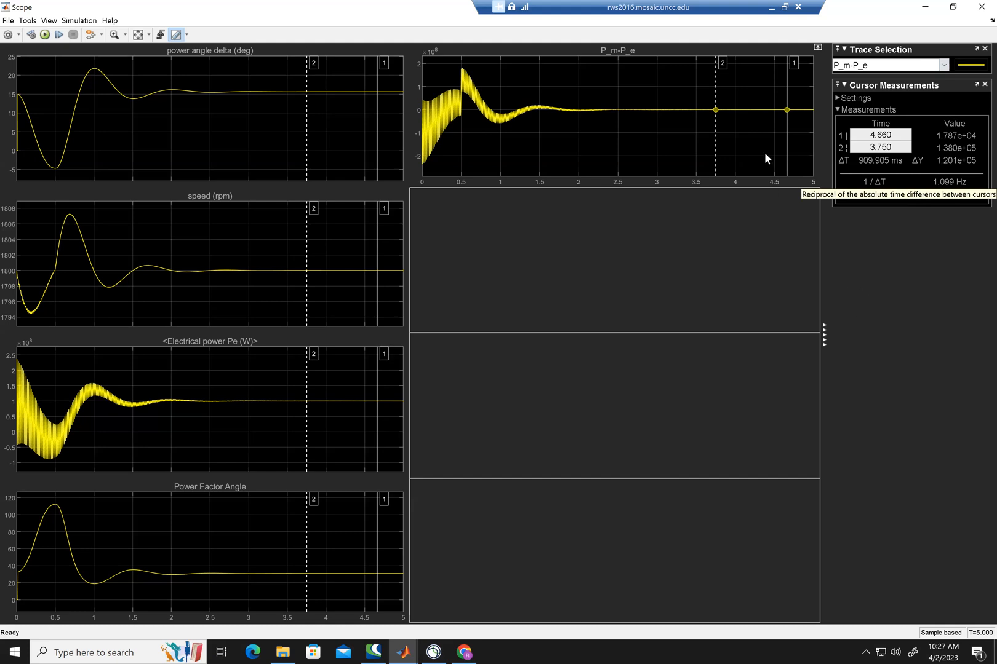
click(925, 8)
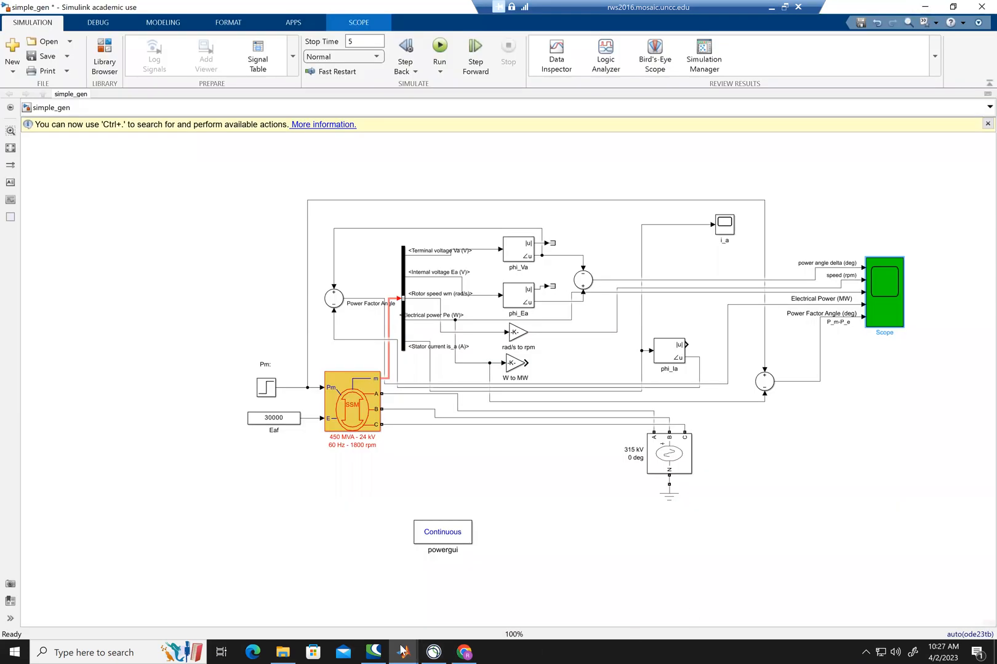
Examine the stator current in the i_a scope, autoscaled and magnified to the steady-state cycles between about 3.21 and 3.35 s
mouse_move(403, 651)
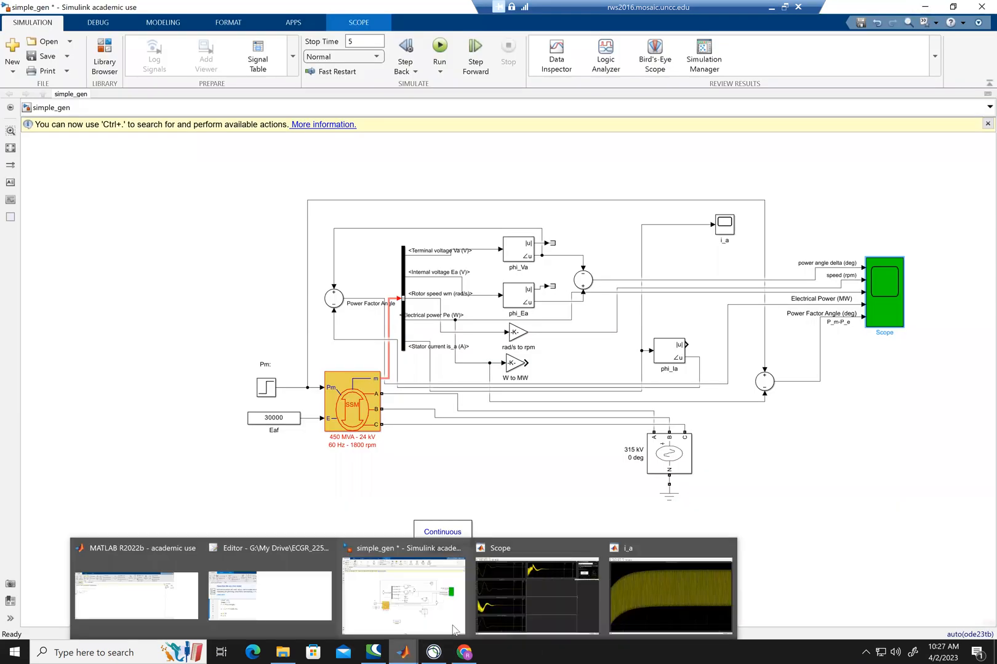
click(636, 606)
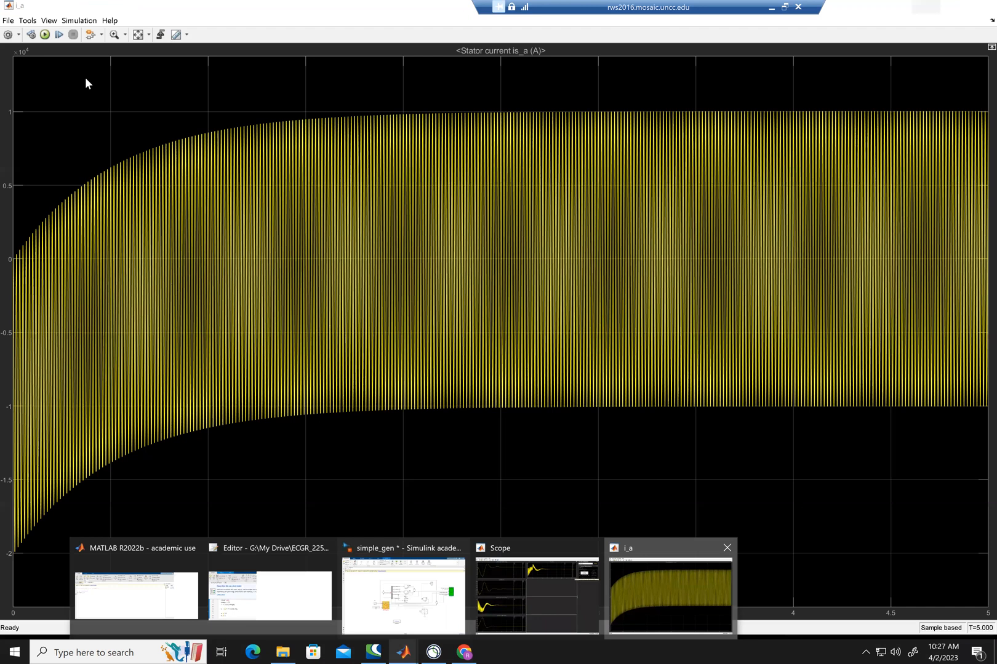
click(142, 36)
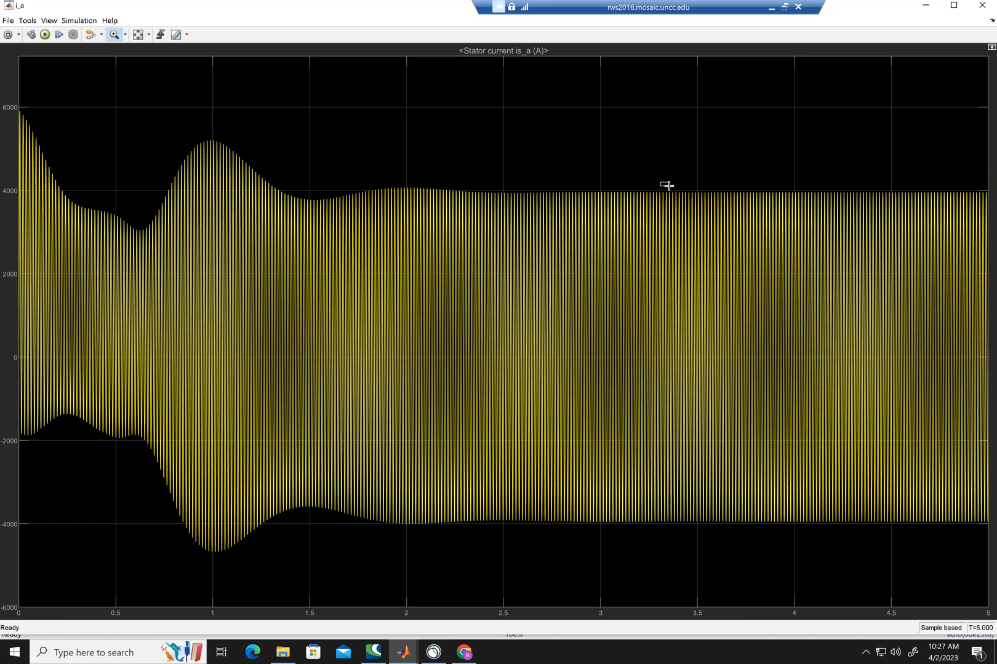
drag(660, 182, 668, 186)
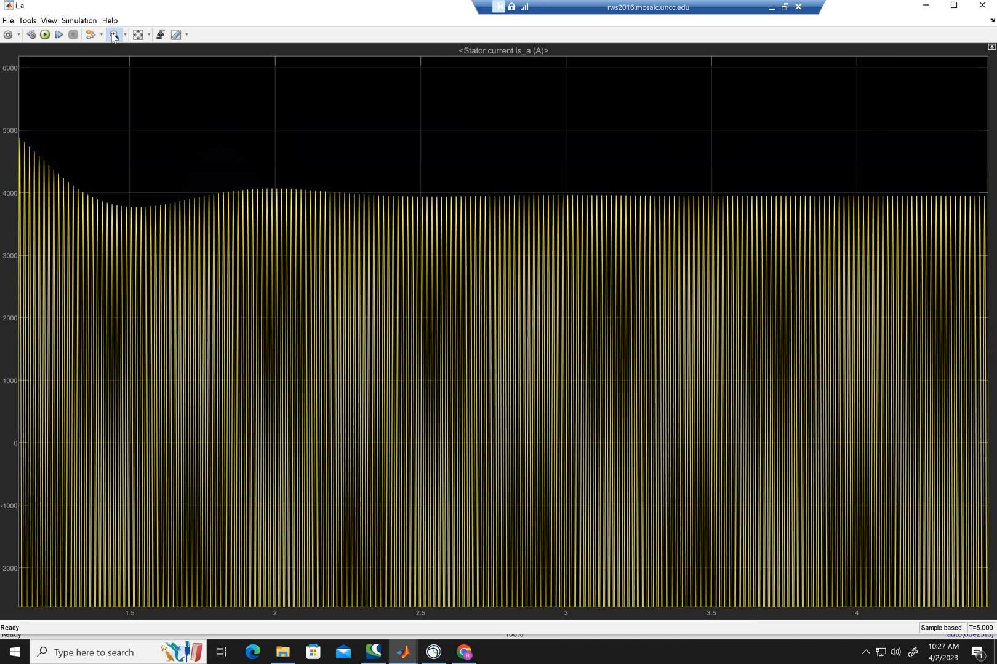
click(138, 36)
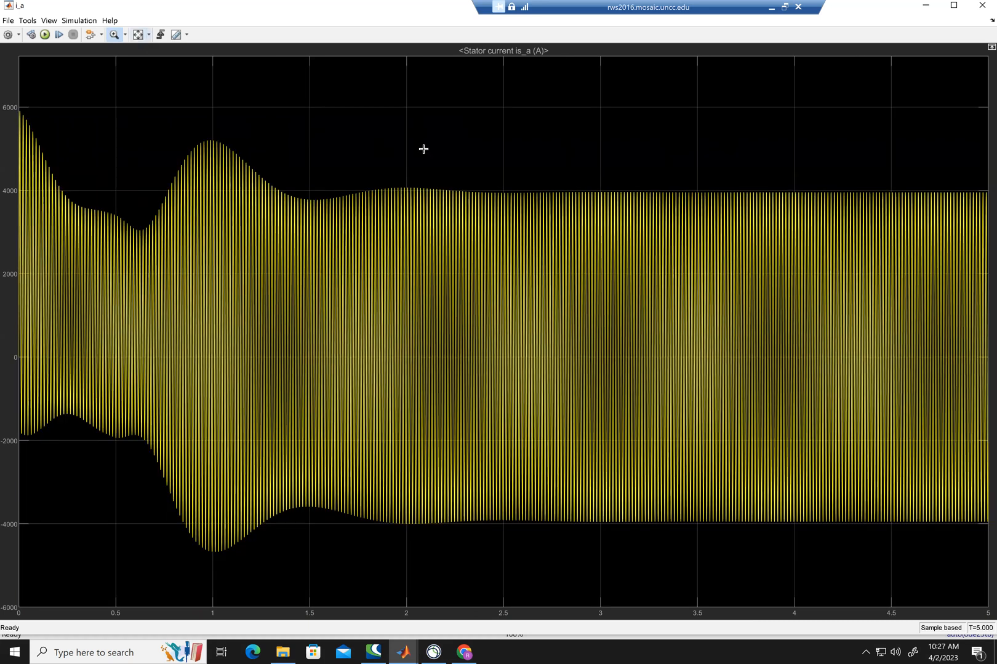
click(114, 36)
drag(641, 183, 669, 544)
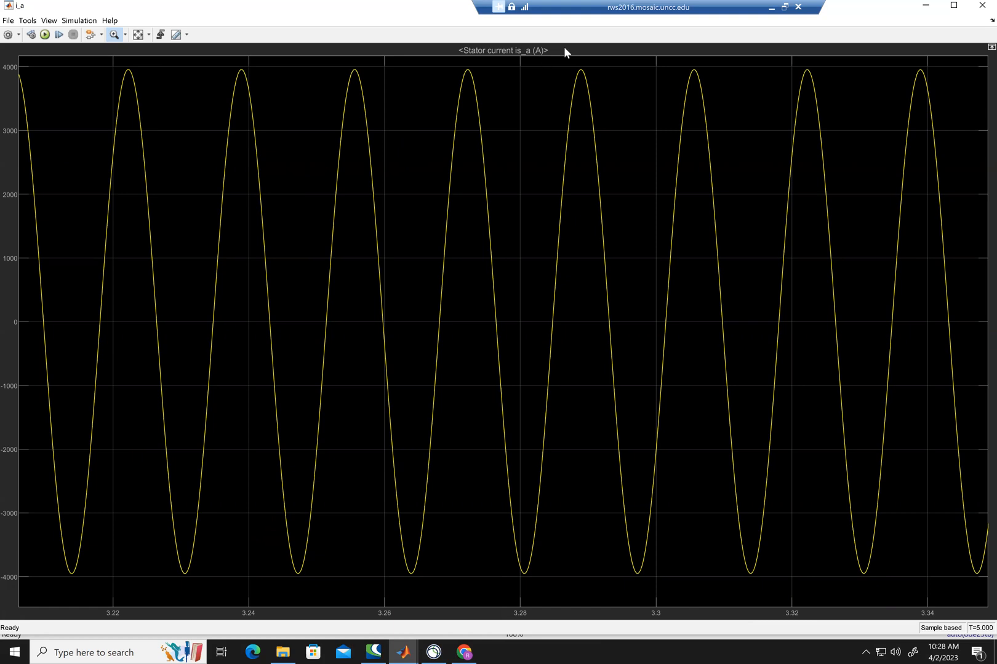
click(926, 6)
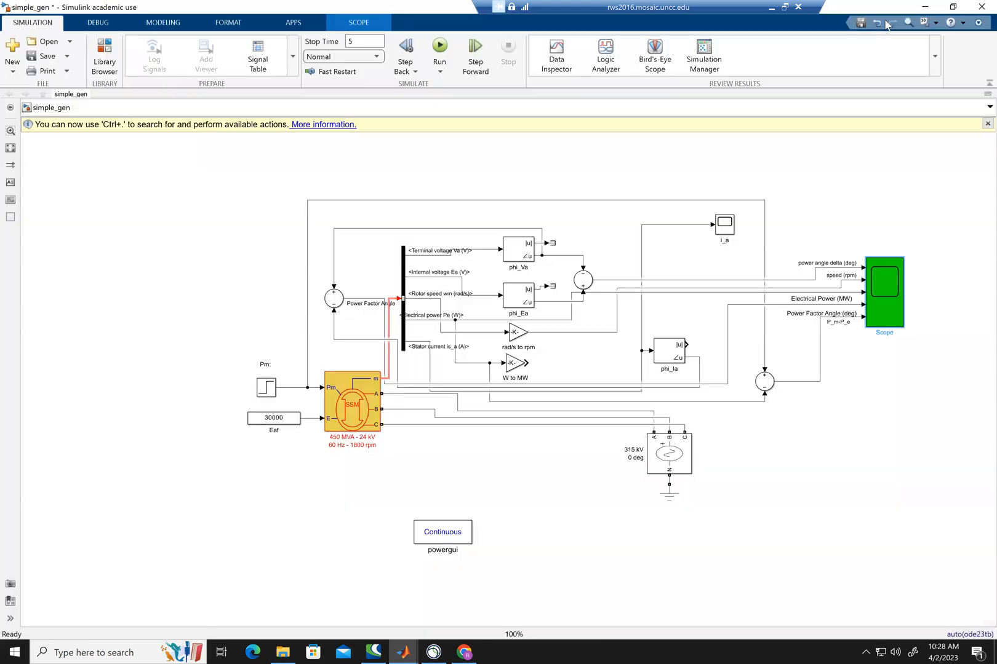
Set the initial angle th in the simplified synchronous machine's initial conditions to 0 degrees, making the vector all zeros
double_click(361, 405)
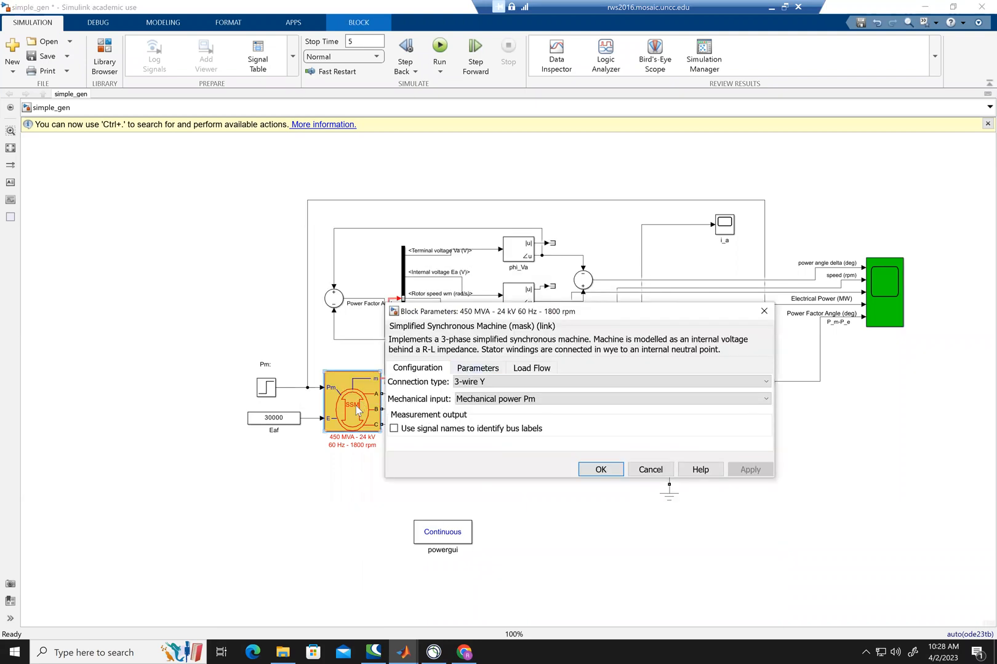
drag(445, 312, 417, 218)
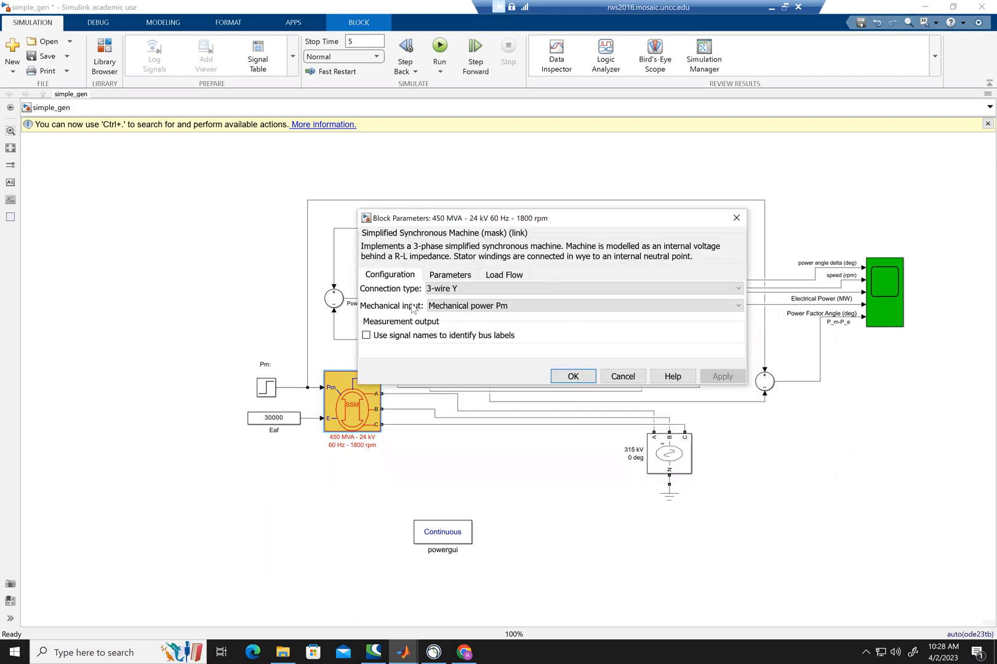
click(450, 274)
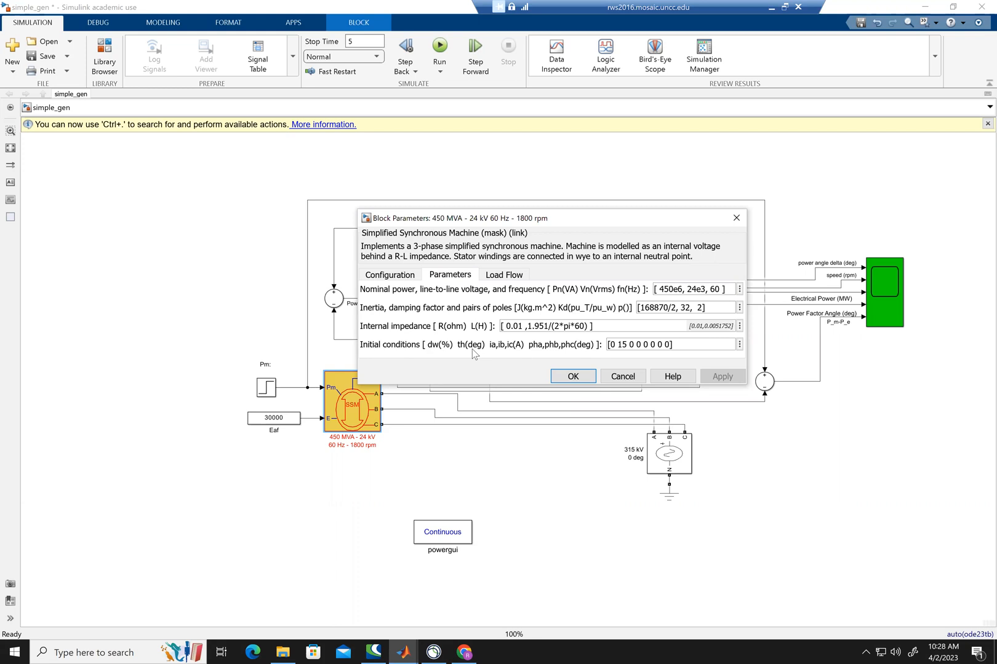
click(615, 344)
double_click(625, 346)
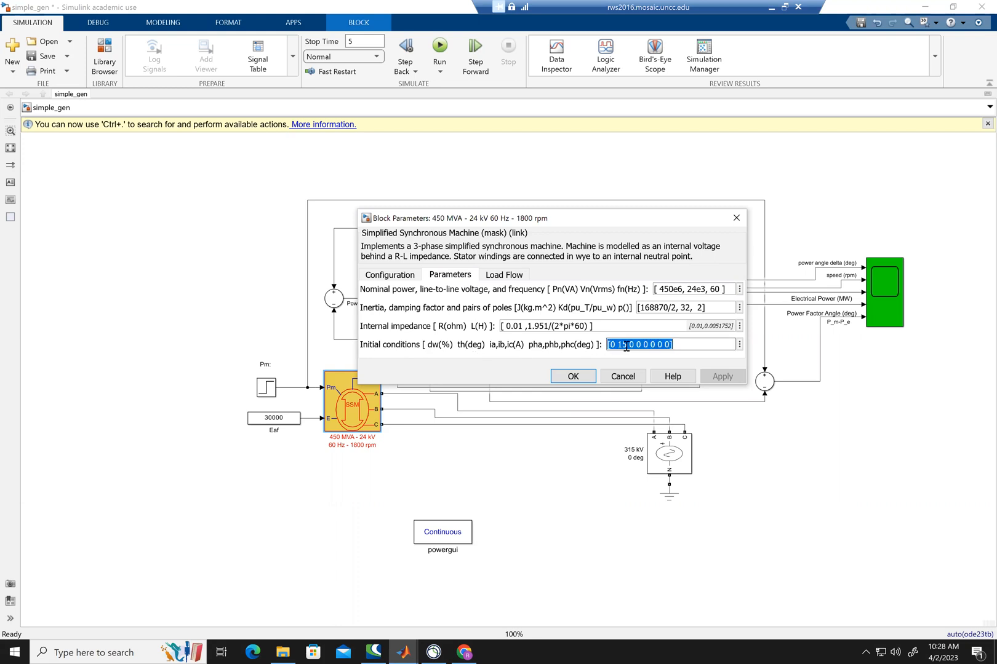
click(630, 343)
key(BackSpace)
key(BackSpace)
text(0)
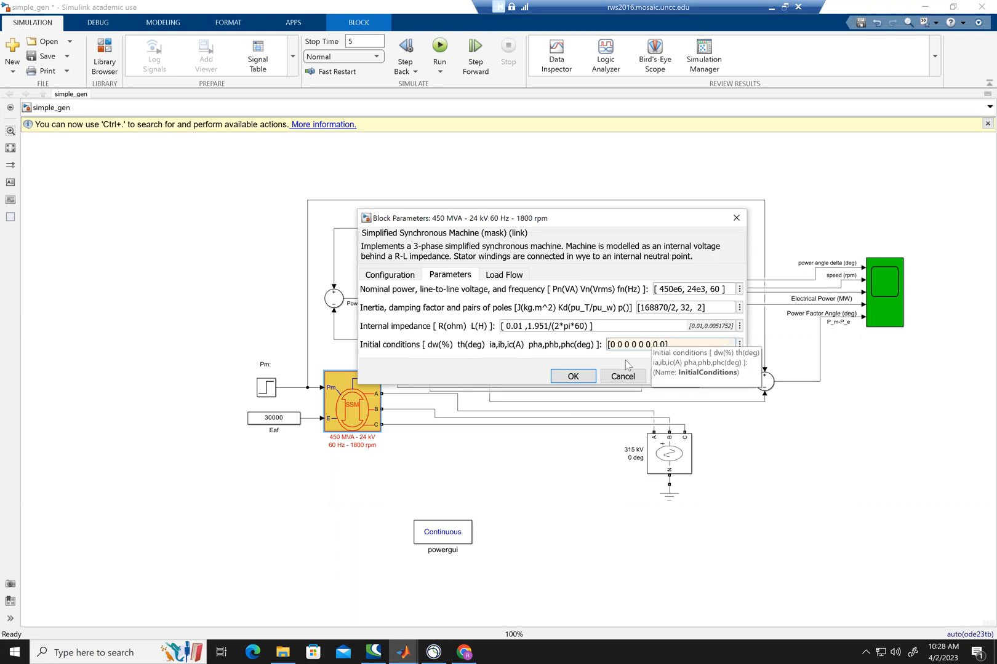
click(587, 376)
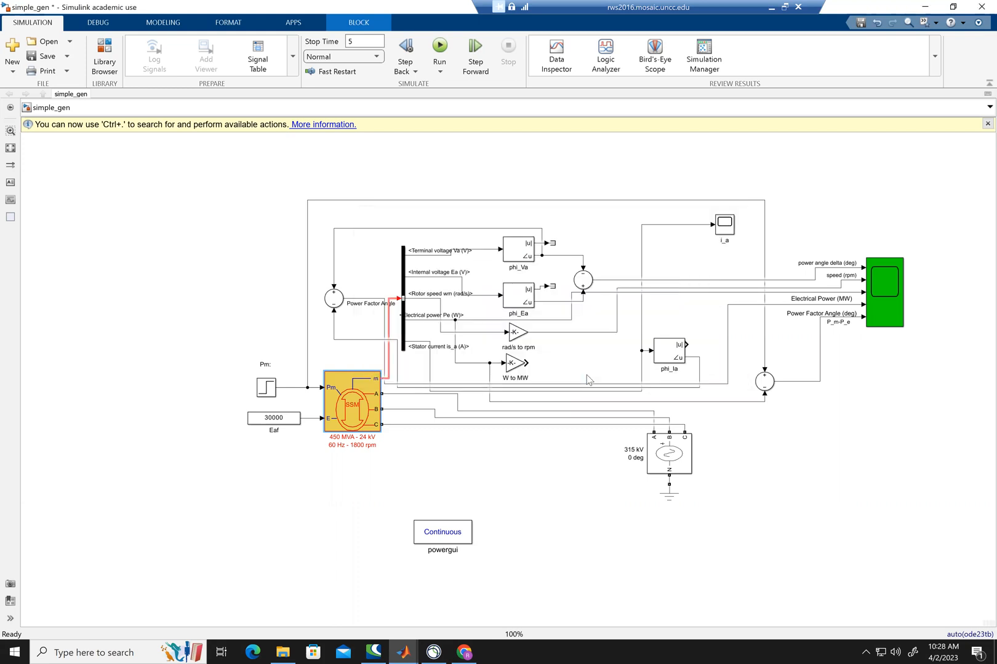
Run the simple_gen simulation for 5 s and examine the power angle, speed, Pe, power factor angle and P_m-P_e traces, autoscaled, in the Scope
click(440, 48)
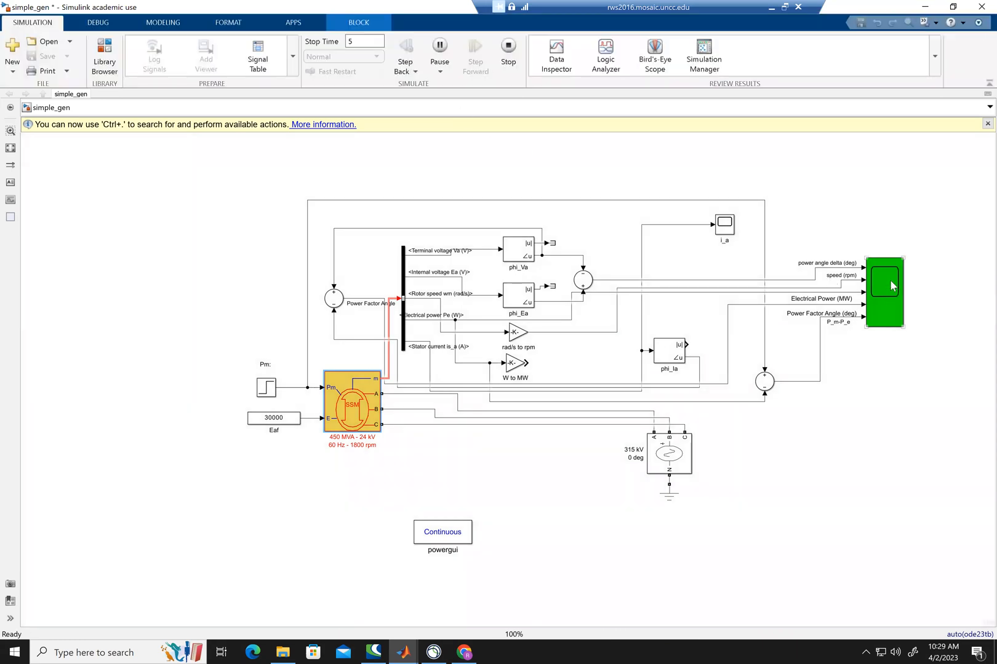
double_click(871, 274)
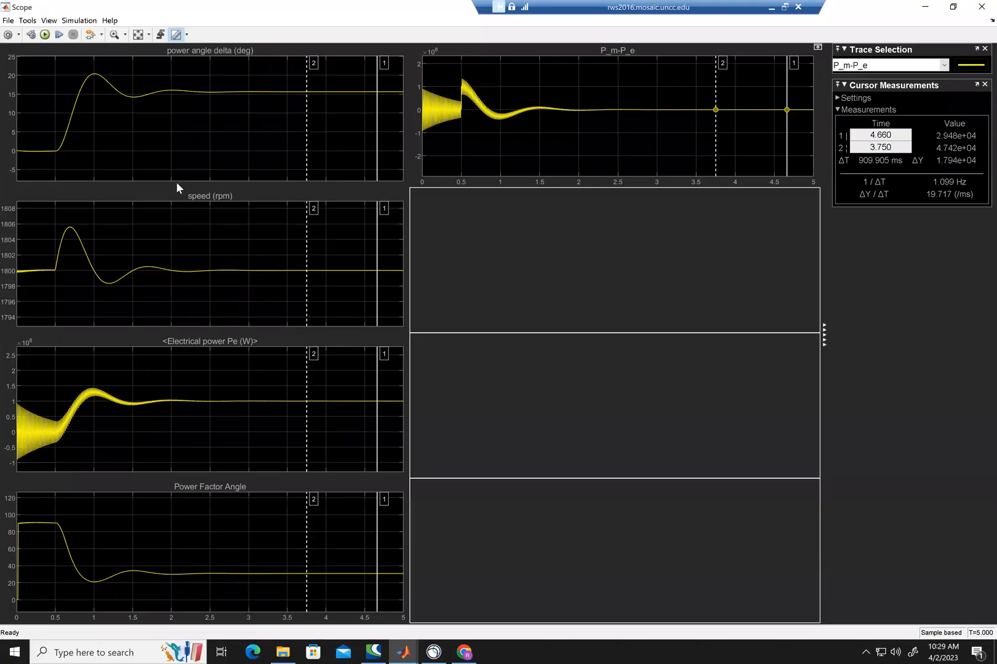
click(137, 34)
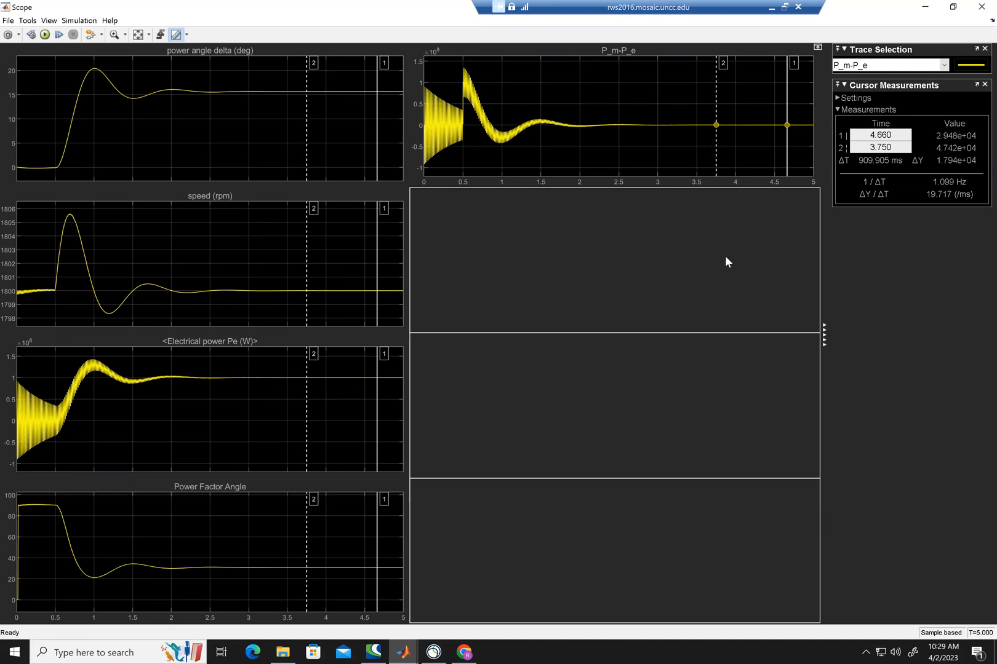
click(926, 7)
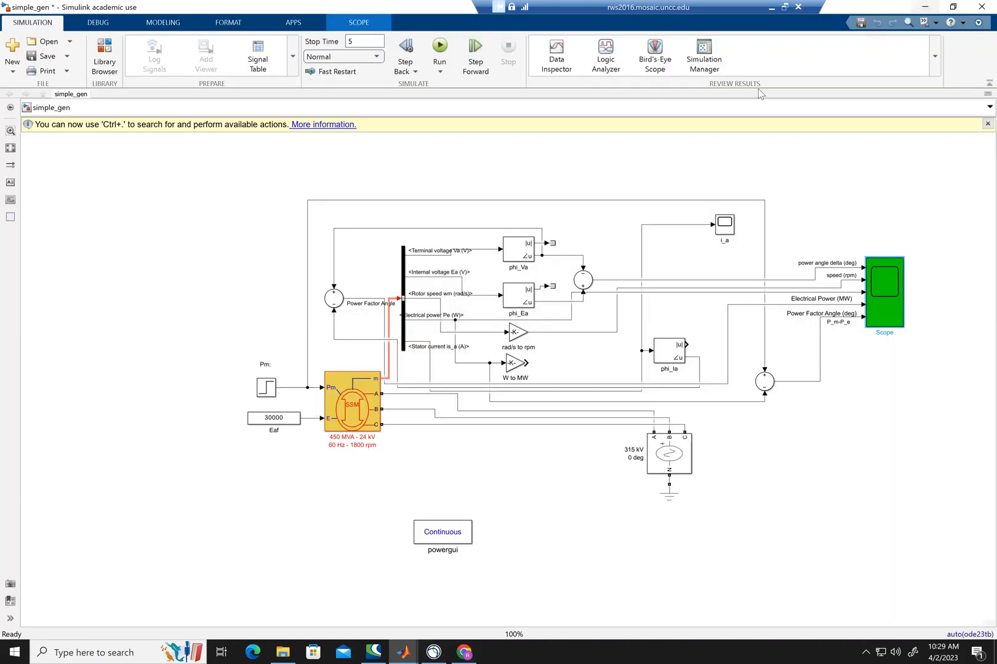
Examine the stator current over the full 0 to 5 s range in the i_a scope, zoomed out to show its whole envelope
double_click(727, 229)
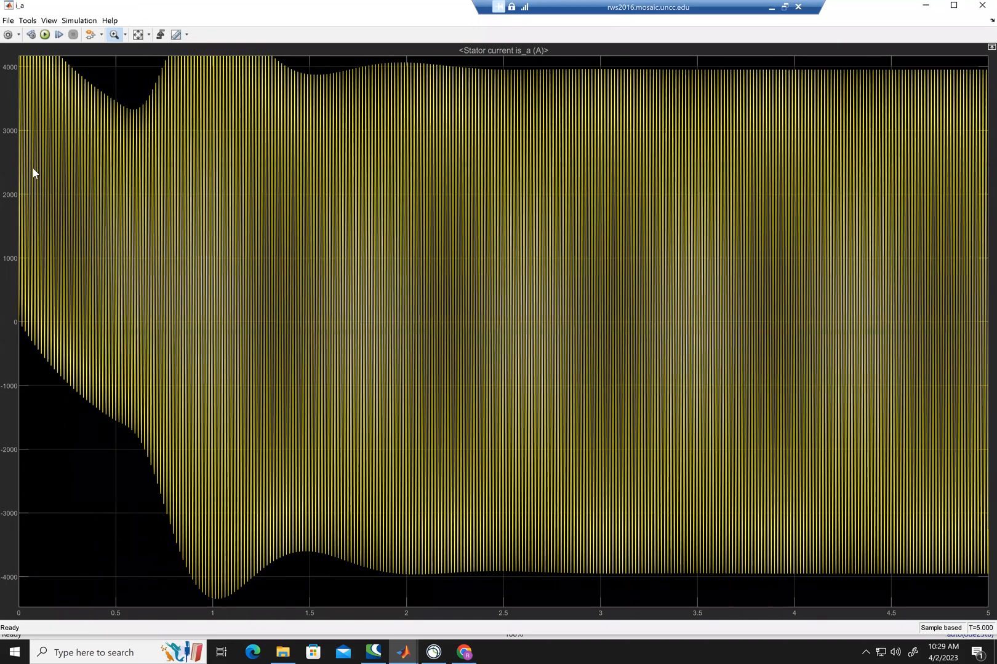
double_click(107, 231)
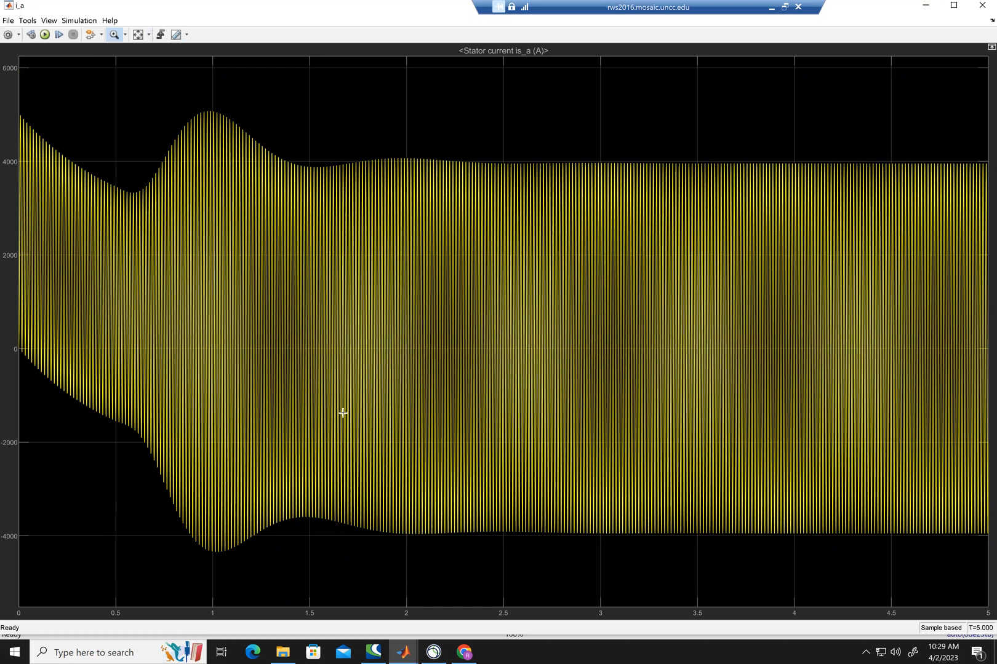
click(925, 8)
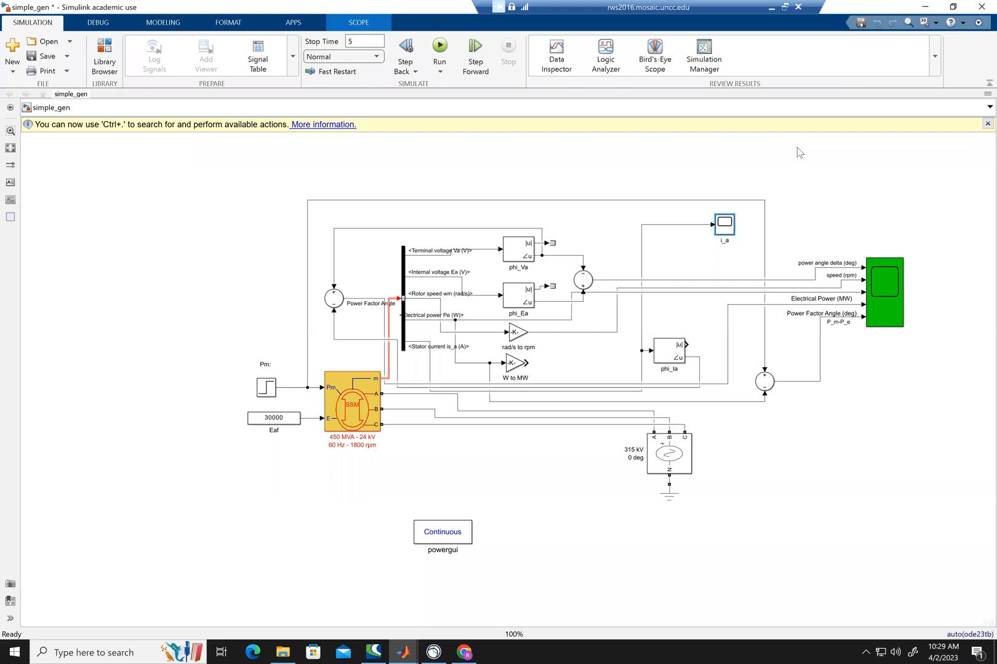